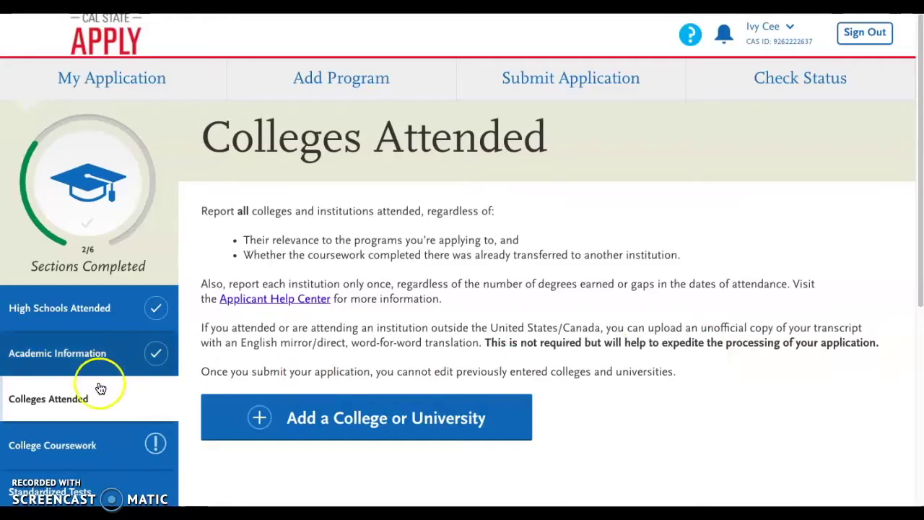
Step: Start a new college or university entry and search for "irvine" as the school attended
{"action": "scroll", "coordinate": [770, 368], "scroll_direction": "down", "scroll_amount": 1}
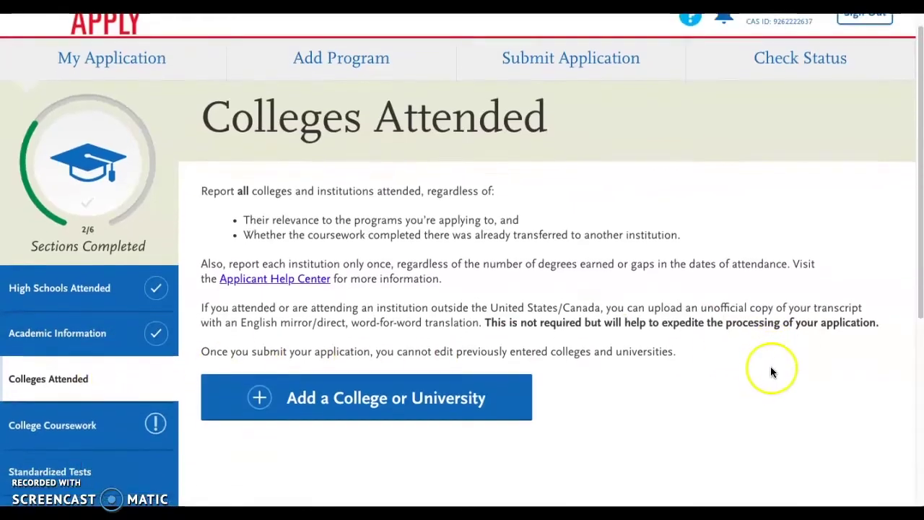
{"action": "scroll", "coordinate": [765, 366], "scroll_direction": "down", "scroll_amount": 2}
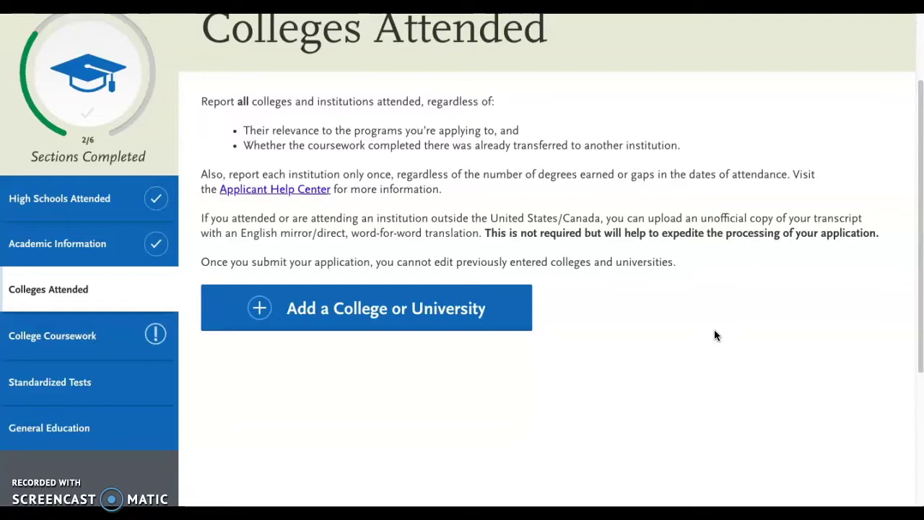
{"action": "left_click", "coordinate": [353, 322]}
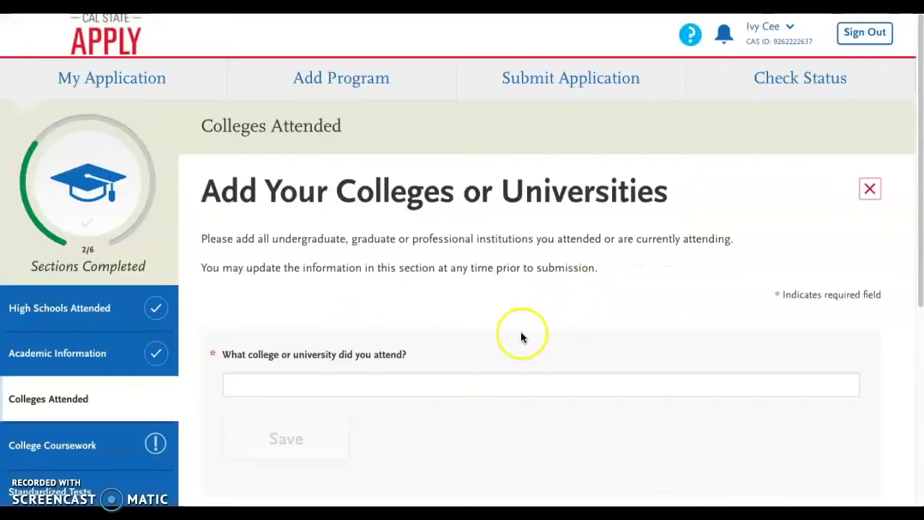
{"action": "left_click", "coordinate": [460, 380]}
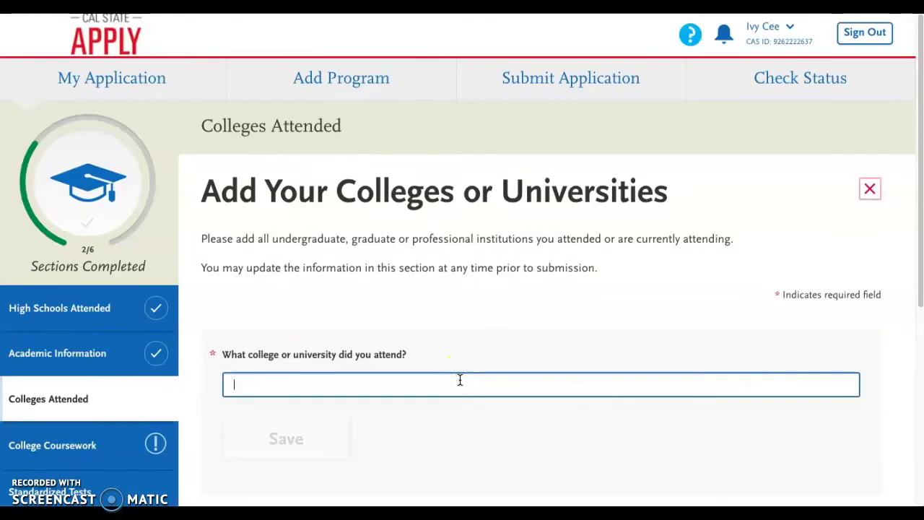
{"action": "type", "text": "irvine"}
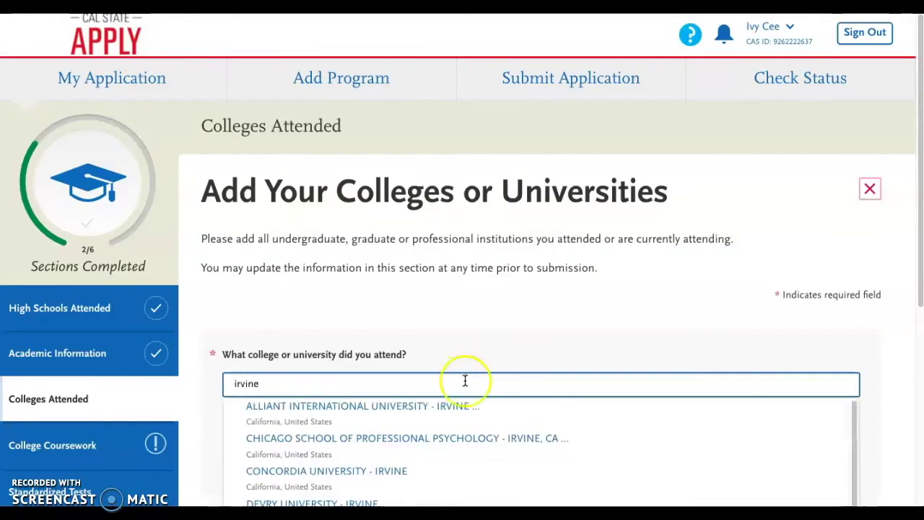
Step: Look through the matching schools and open the options for a school that cannot be found
{"action": "scroll", "coordinate": [559, 334], "scroll_direction": "down", "scroll_amount": 1}
{"action": "left_click", "coordinate": [559, 334]}
{"action": "scroll", "coordinate": [800, 330], "scroll_direction": "down", "scroll_amount": 1}
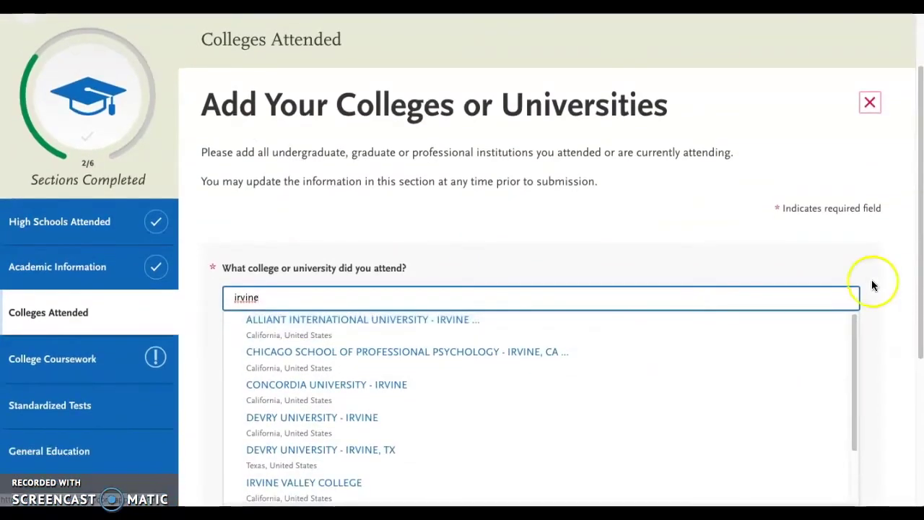
{"action": "scroll", "coordinate": [875, 287], "scroll_direction": "down", "scroll_amount": 4}
{"action": "scroll", "coordinate": [403, 313], "scroll_direction": "down", "scroll_amount": 1}
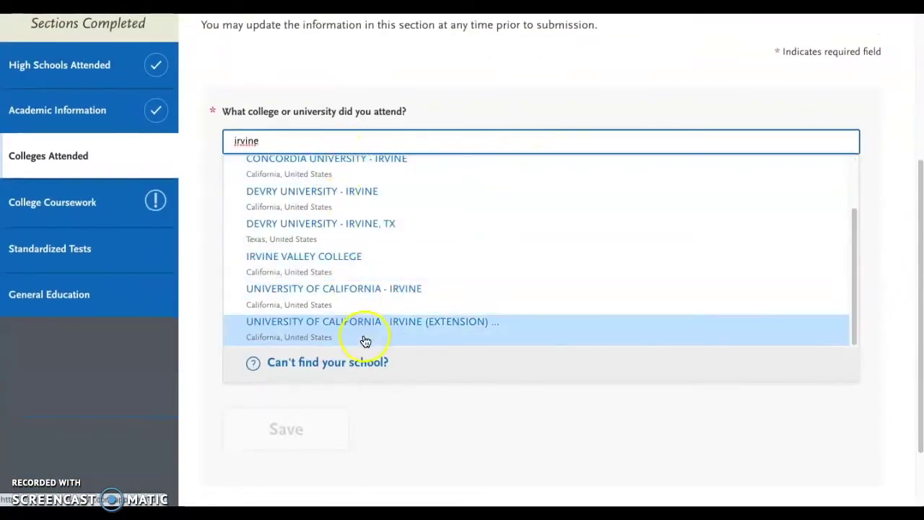
{"action": "left_click", "coordinate": [351, 364]}
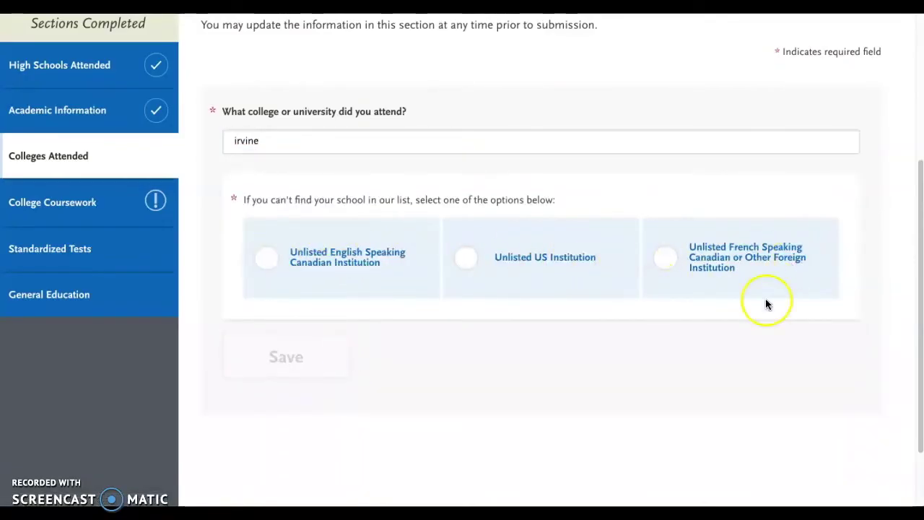
Step: Narrow the school search to "irvine va" and choose Irvine Valley College
{"action": "left_click", "coordinate": [411, 142]}
{"action": "type", "text": "va"}
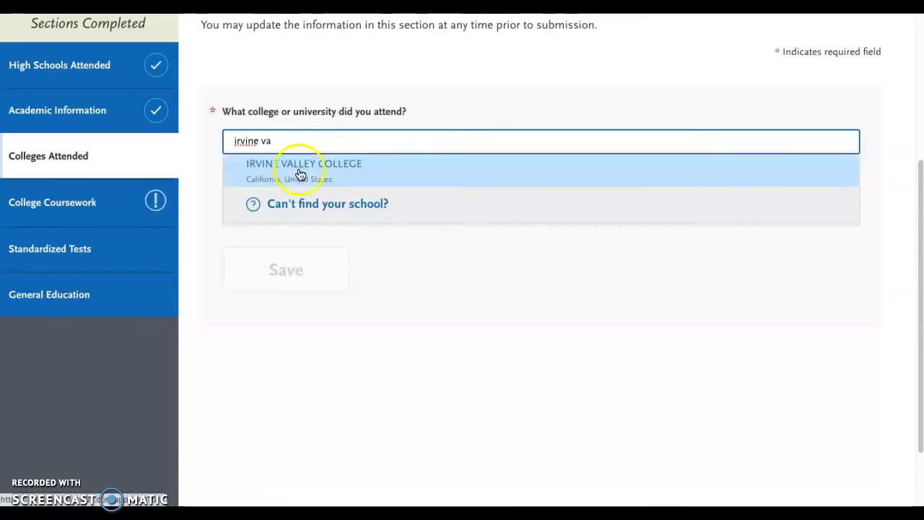
{"action": "left_click", "coordinate": [300, 173]}
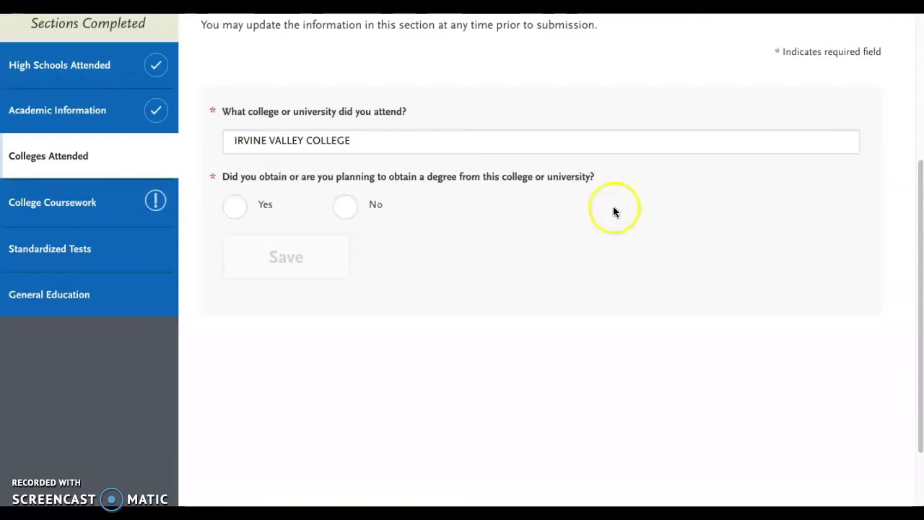
Step: Answer Yes to obtaining a degree from this college and mark it as Degree In Progress
{"action": "left_click", "coordinate": [234, 208]}
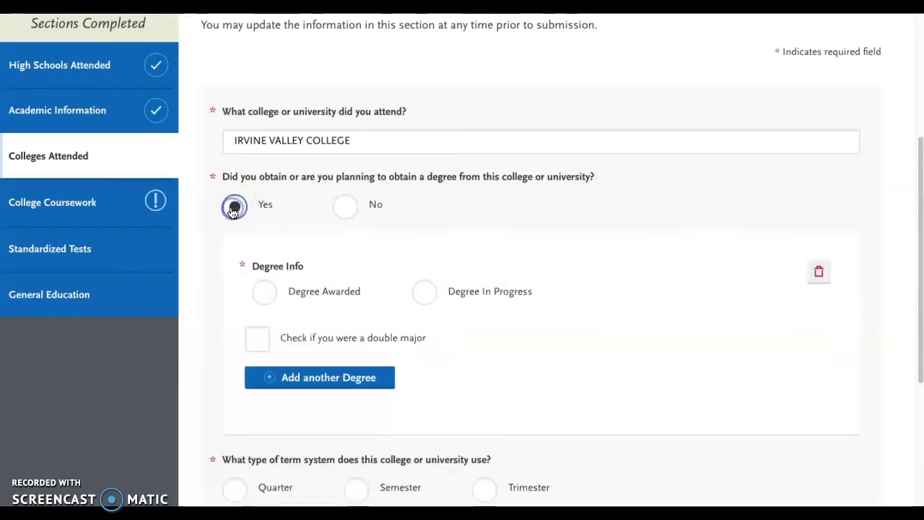
{"action": "left_click", "coordinate": [586, 255]}
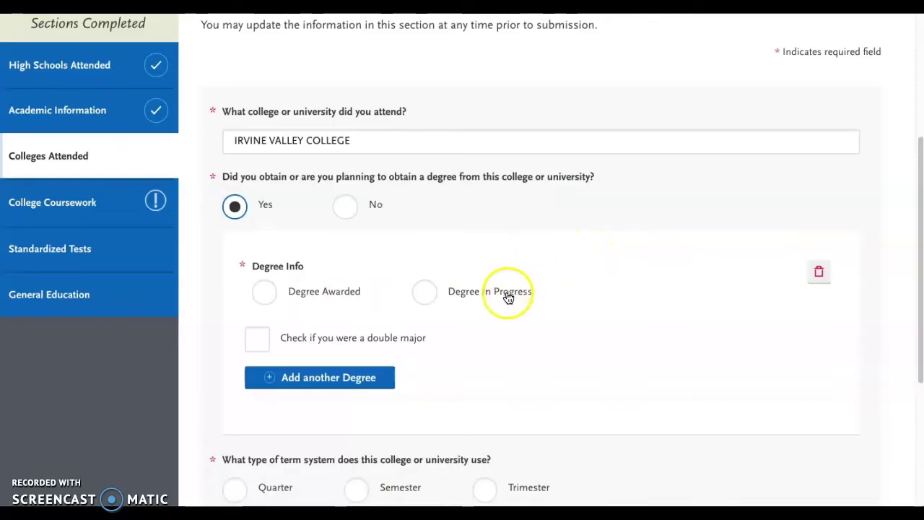
{"action": "left_click", "coordinate": [426, 296]}
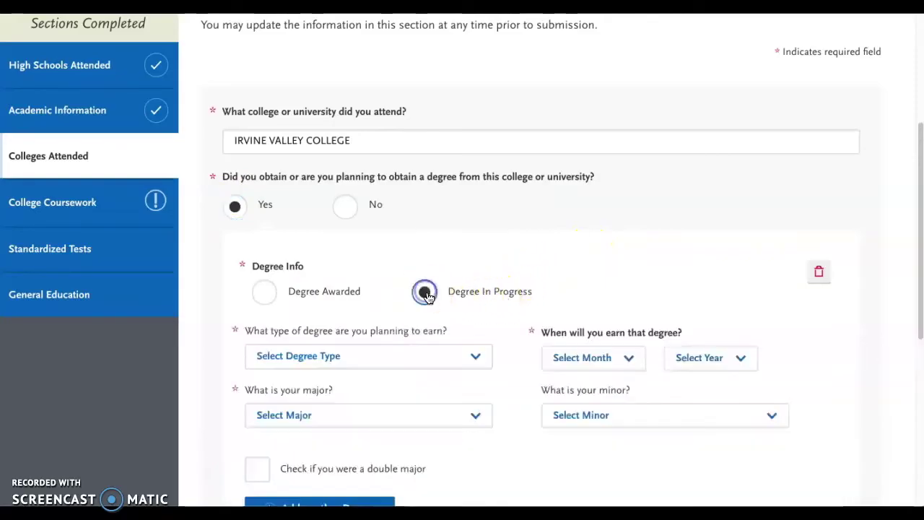
Step: Set the type of degree planned to Associate of Arts for Transfer
{"action": "scroll", "coordinate": [701, 236], "scroll_direction": "down", "scroll_amount": 3}
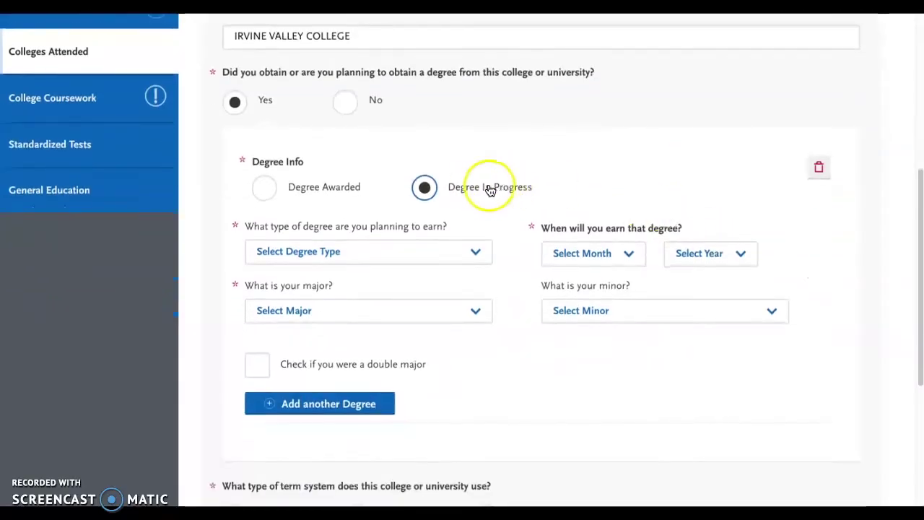
{"action": "left_click", "coordinate": [457, 250]}
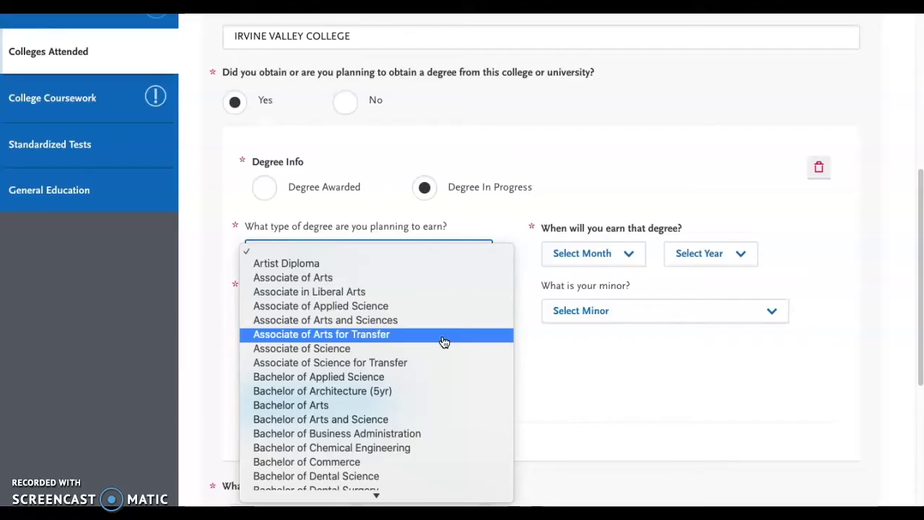
{"action": "left_click", "coordinate": [419, 367]}
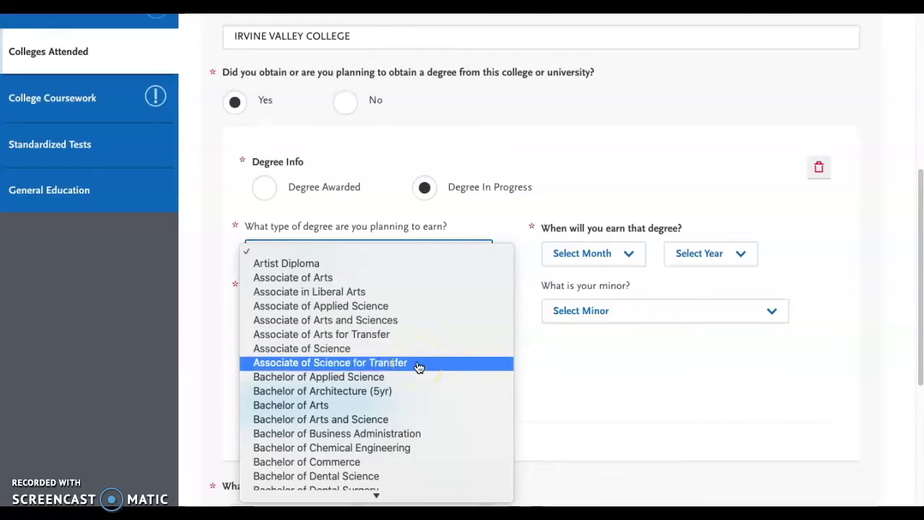
{"action": "left_click", "coordinate": [424, 336]}
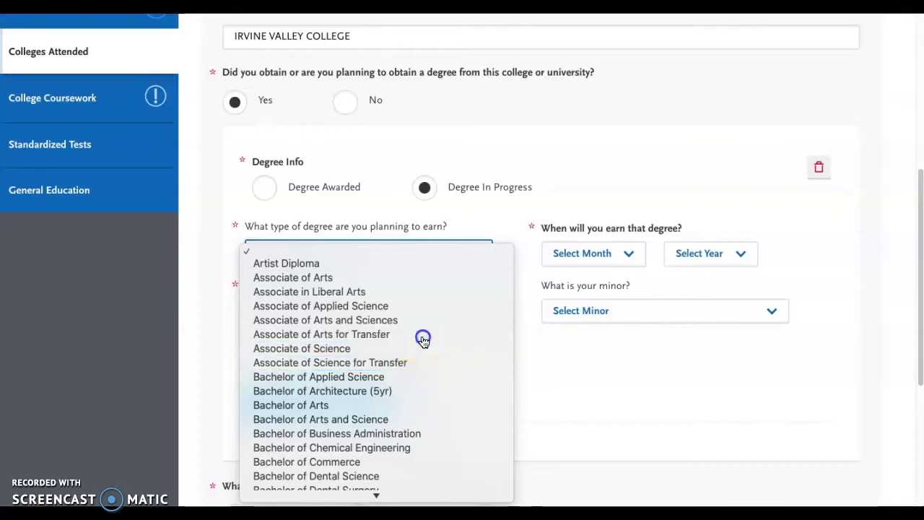
Step: Set the major for the in-progress degree to History
{"action": "left_click", "coordinate": [408, 316]}
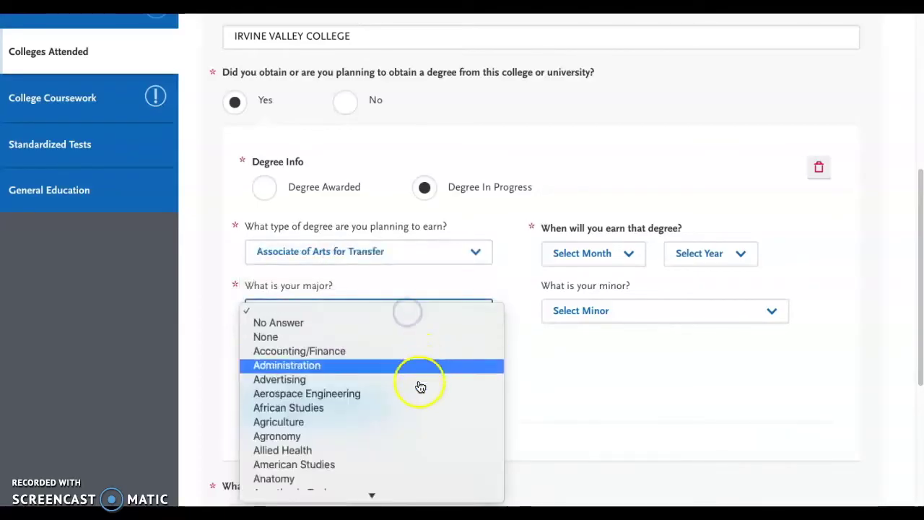
{"action": "scroll", "coordinate": [419, 404], "scroll_direction": "down", "scroll_amount": 5}
{"action": "scroll", "coordinate": [419, 408], "scroll_direction": "down", "scroll_amount": 20}
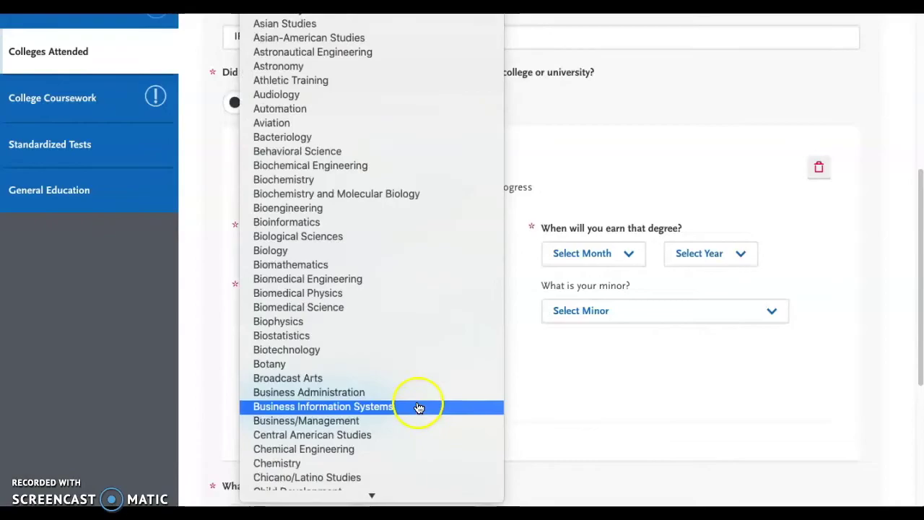
{"action": "scroll", "coordinate": [416, 403], "scroll_direction": "down", "scroll_amount": 10}
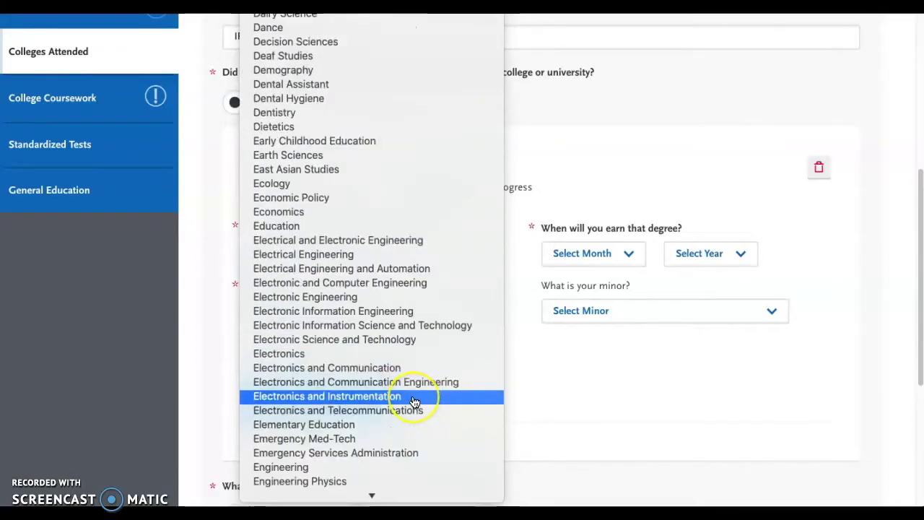
{"action": "scroll", "coordinate": [414, 402], "scroll_direction": "down", "scroll_amount": 11}
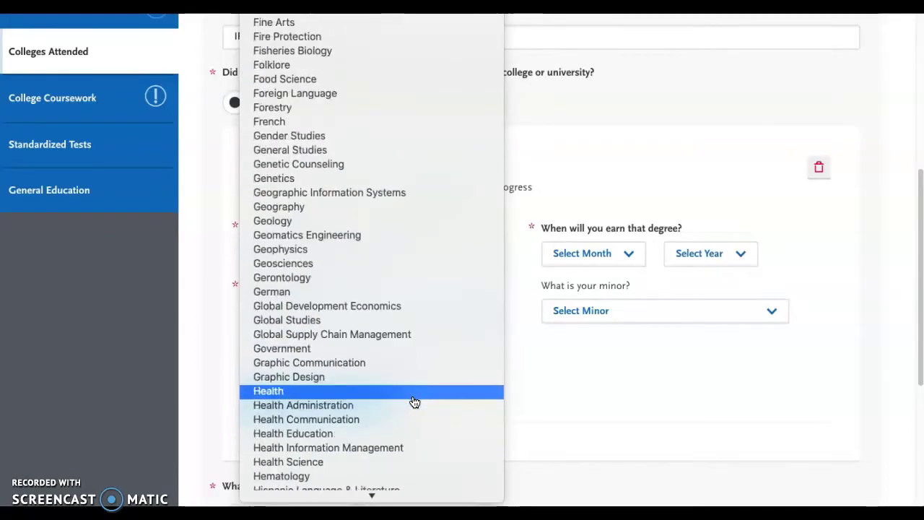
{"action": "left_click", "coordinate": [396, 415]}
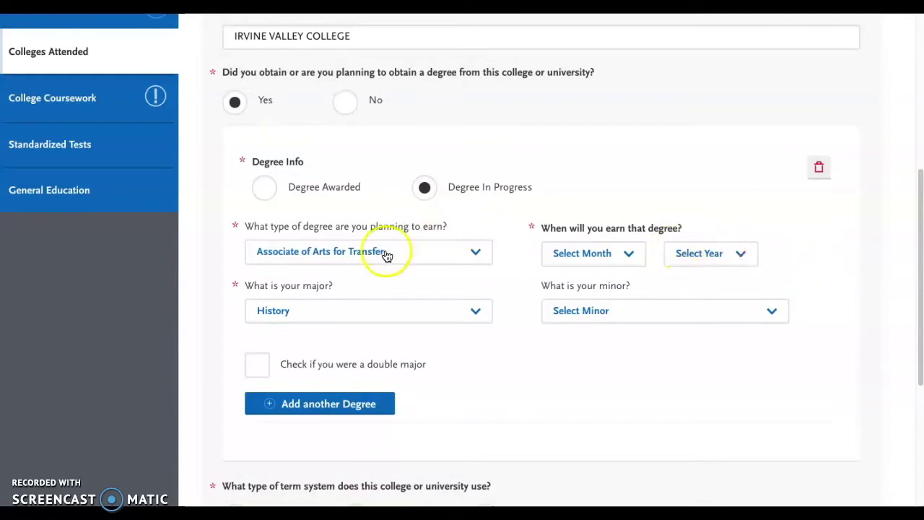
Step: Set the date the degree will be earned to May 2022
{"action": "left_click", "coordinate": [612, 250]}
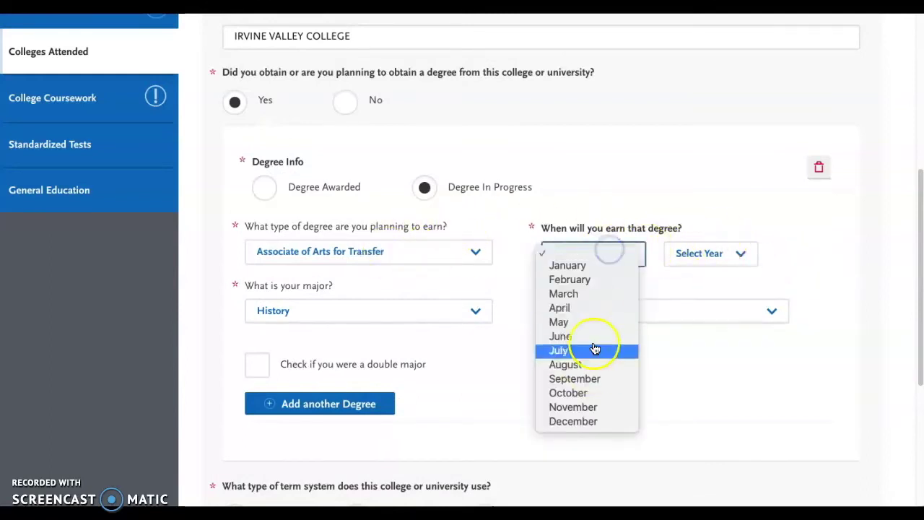
{"action": "left_click", "coordinate": [598, 325]}
{"action": "left_click", "coordinate": [710, 254]}
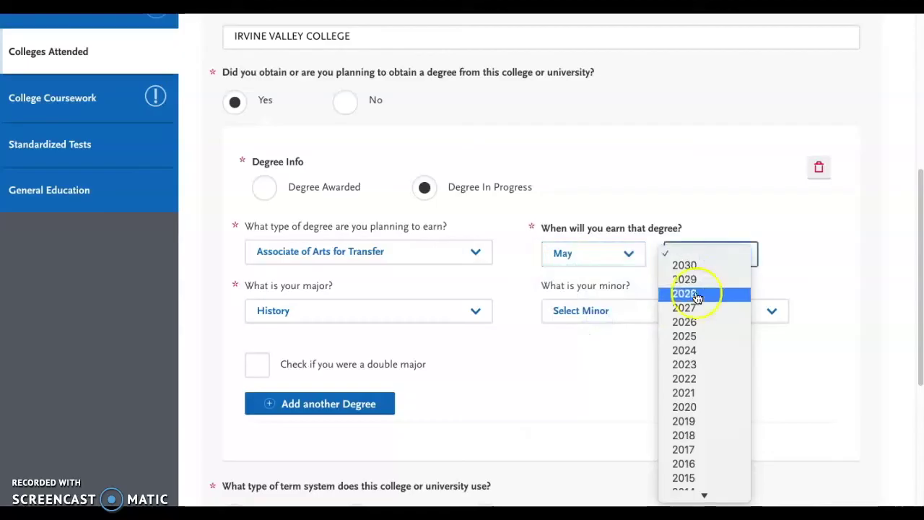
{"action": "left_click", "coordinate": [696, 381]}
{"action": "left_click", "coordinate": [830, 251]}
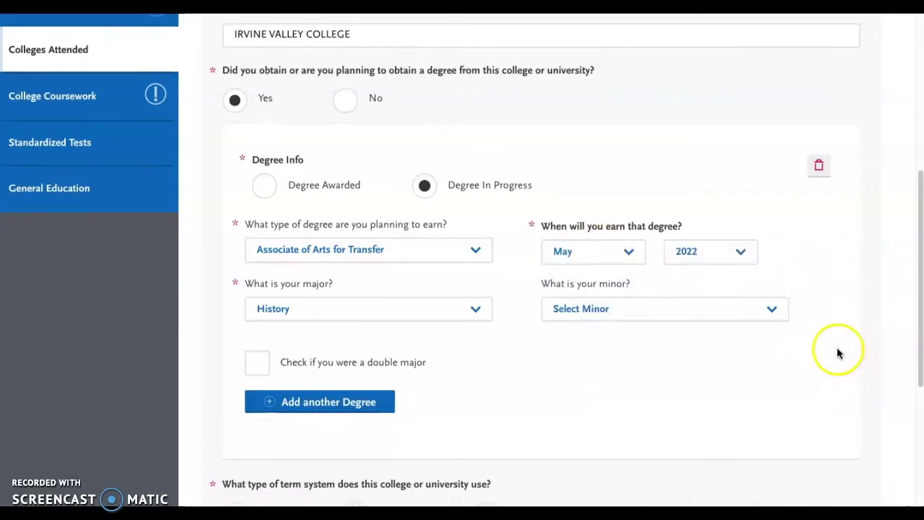
Step: Set the college's term system to Semester and the tuition status to In-State Tuition
{"action": "scroll", "coordinate": [836, 350], "scroll_direction": "down", "scroll_amount": 1}
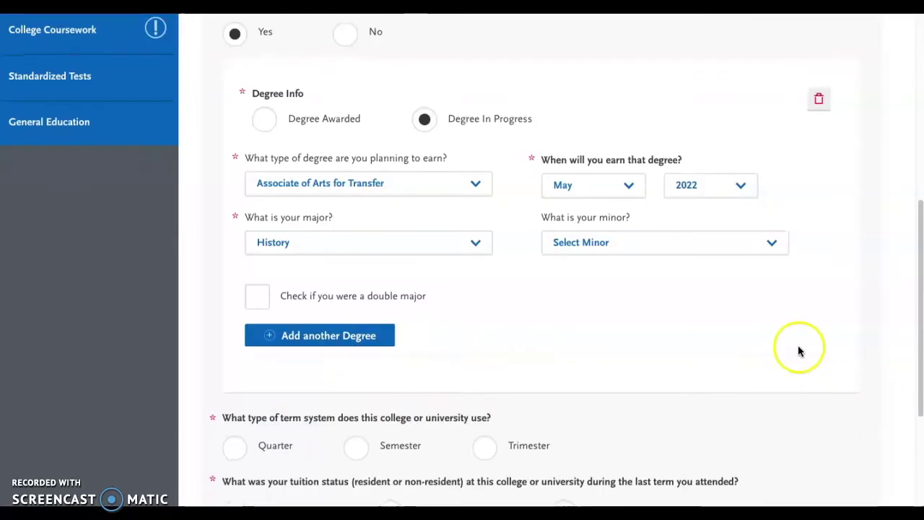
{"action": "scroll", "coordinate": [798, 347], "scroll_direction": "down", "scroll_amount": 3}
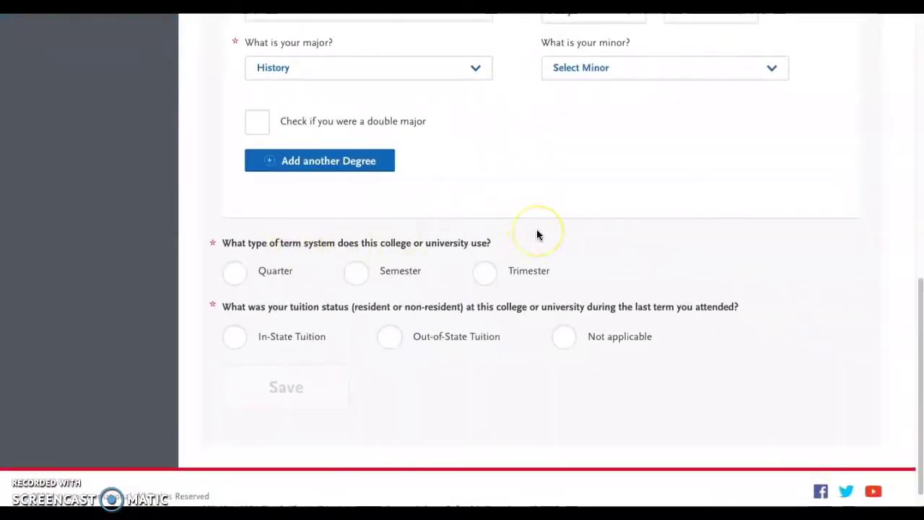
{"action": "left_click", "coordinate": [355, 278]}
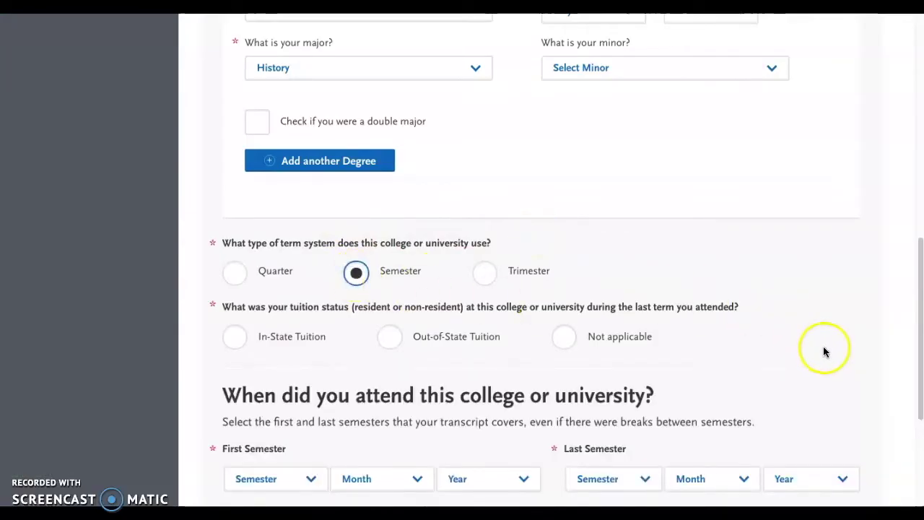
{"action": "scroll", "coordinate": [825, 350], "scroll_direction": "down", "scroll_amount": 1}
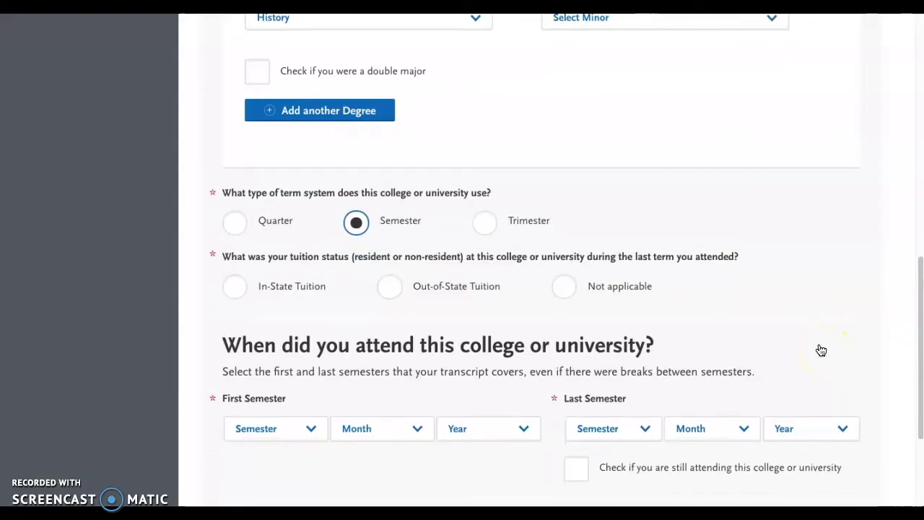
{"action": "scroll", "coordinate": [828, 303], "scroll_direction": "down", "scroll_amount": 1}
{"action": "scroll", "coordinate": [828, 308], "scroll_direction": "down", "scroll_amount": 2}
{"action": "left_click", "coordinate": [235, 204]}
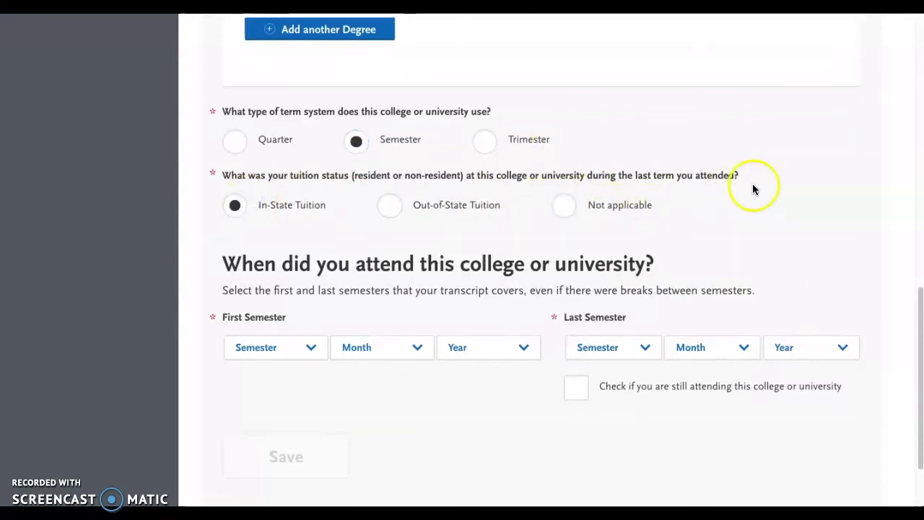
Step: Set the first semester attended to Fall, August 2020
{"action": "left_click", "coordinate": [290, 351]}
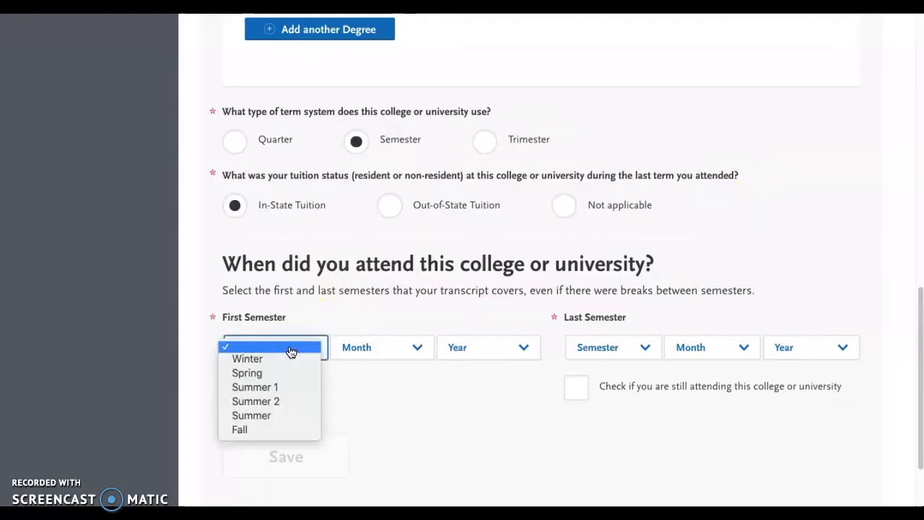
{"action": "left_click", "coordinate": [279, 431]}
{"action": "left_click", "coordinate": [402, 350]}
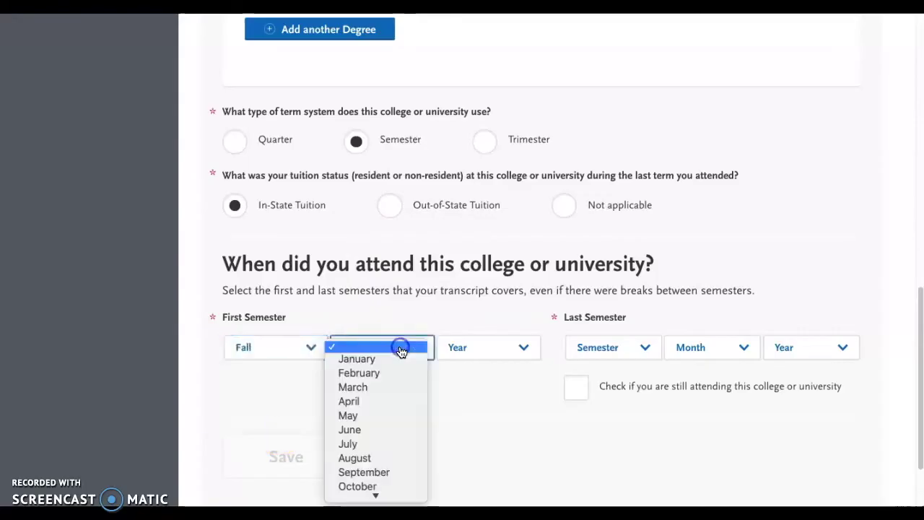
{"action": "left_click", "coordinate": [390, 458]}
{"action": "left_click", "coordinate": [481, 343]}
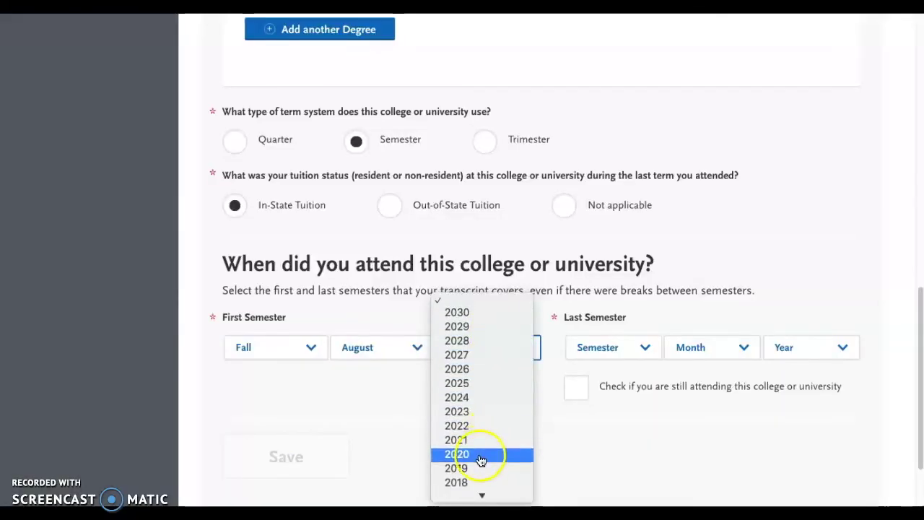
{"action": "left_click", "coordinate": [481, 456]}
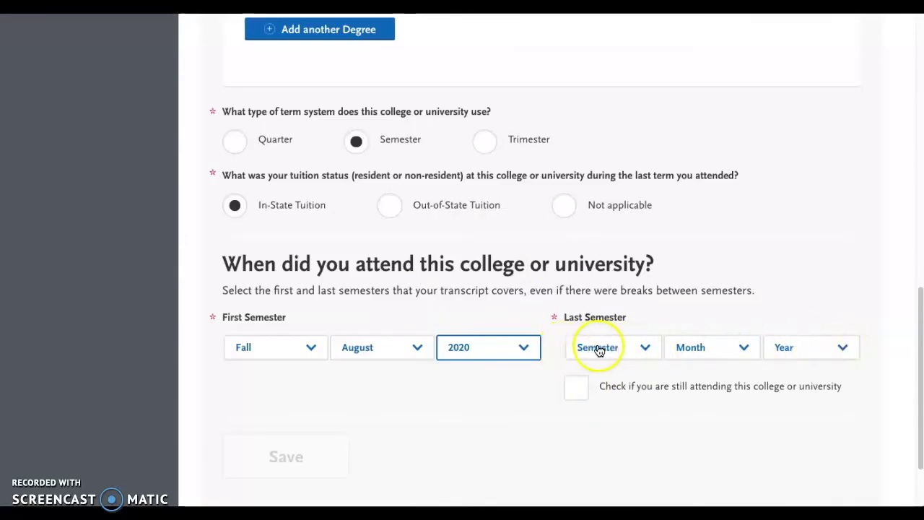
Step: Mark the college as still being attended and save the college entry
{"action": "left_click", "coordinate": [576, 390]}
{"action": "left_click", "coordinate": [311, 461]}
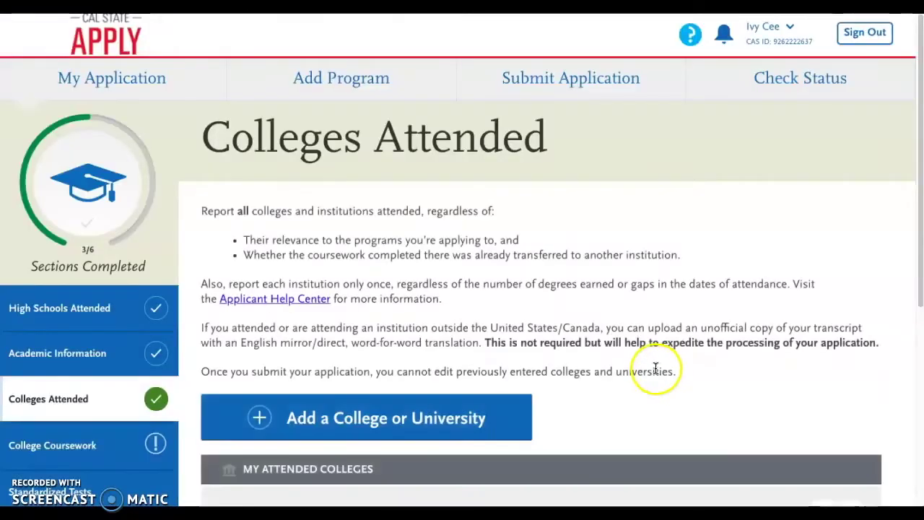
Step: Go to the College Coursework section and start the transcript for Irvine Valley College
{"action": "scroll", "coordinate": [758, 366], "scroll_direction": "down", "scroll_amount": 2}
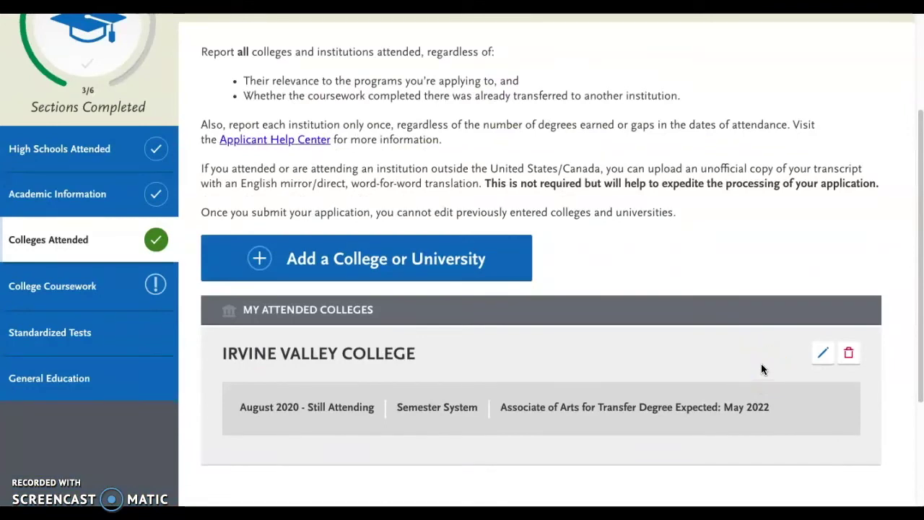
{"action": "scroll", "coordinate": [760, 362], "scroll_direction": "down", "scroll_amount": 2}
{"action": "left_click", "coordinate": [604, 470]}
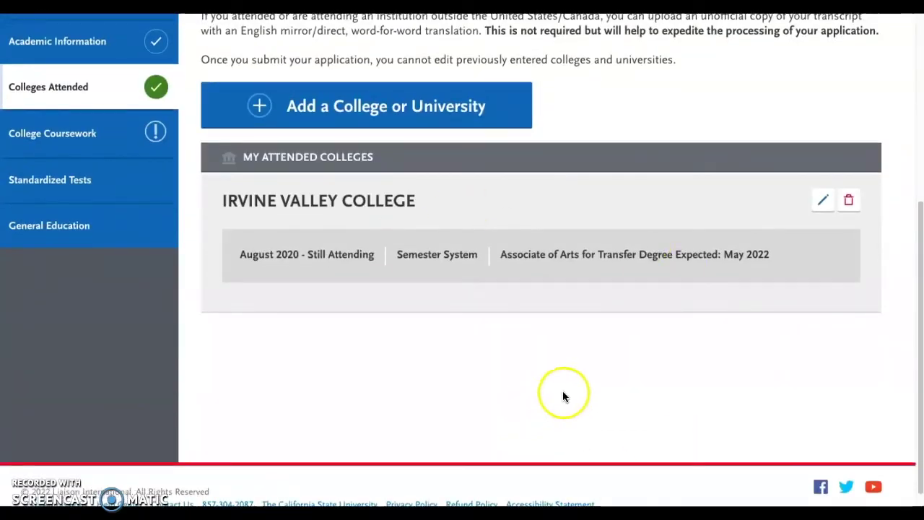
{"action": "scroll", "coordinate": [571, 392], "scroll_direction": "up", "scroll_amount": 1}
{"action": "left_click", "coordinate": [326, 214]}
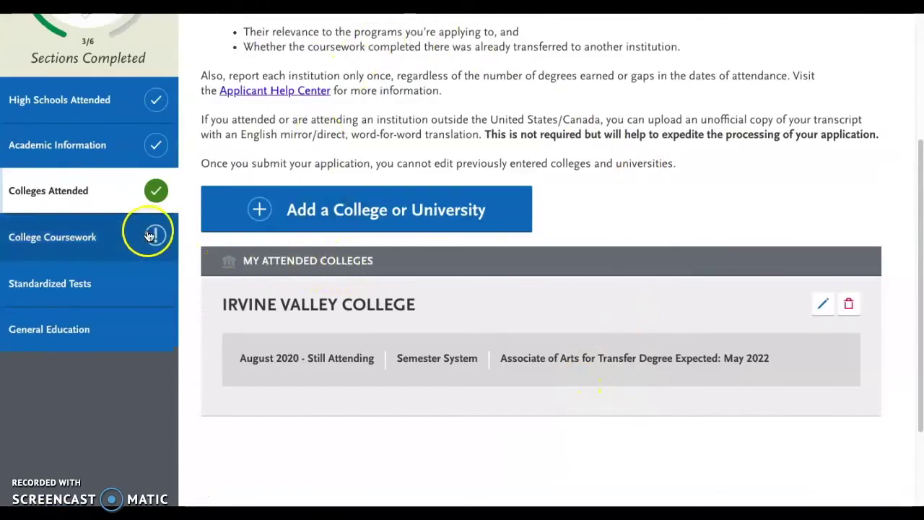
{"action": "left_click", "coordinate": [122, 245]}
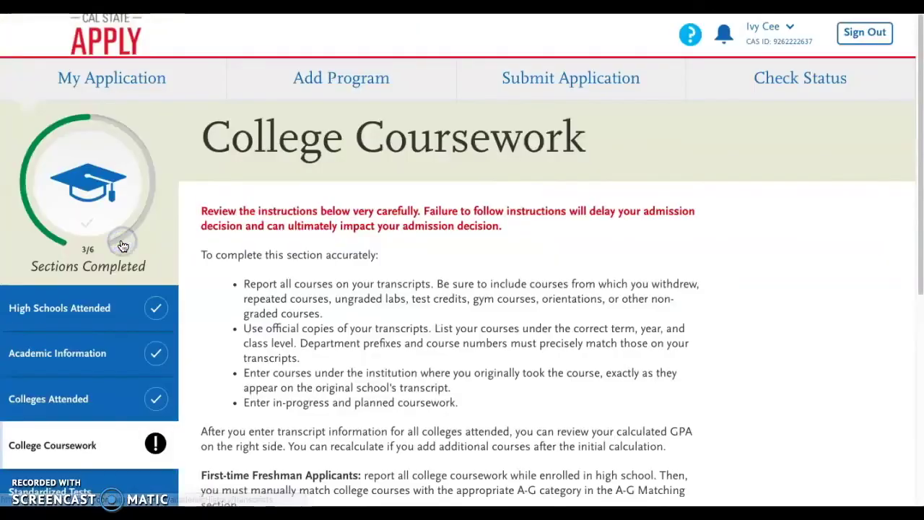
{"action": "scroll", "coordinate": [627, 267], "scroll_direction": "down", "scroll_amount": 6}
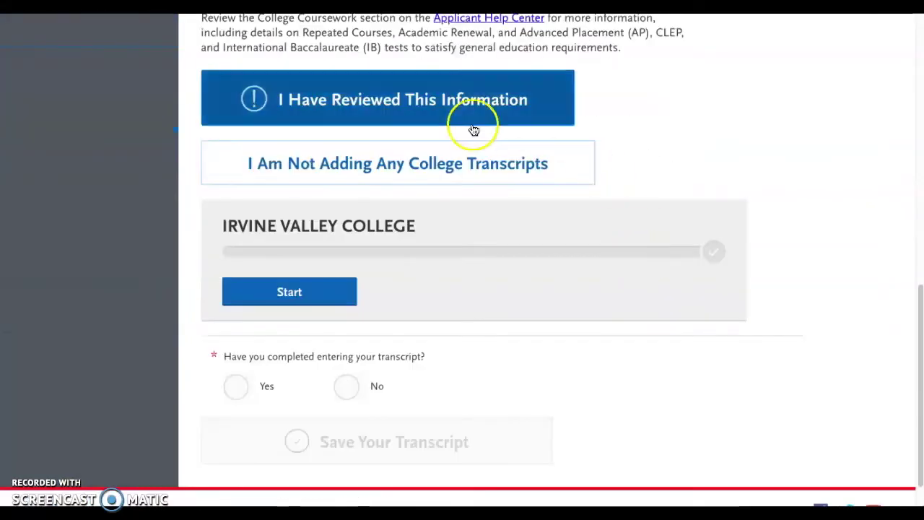
{"action": "left_click", "coordinate": [317, 303]}
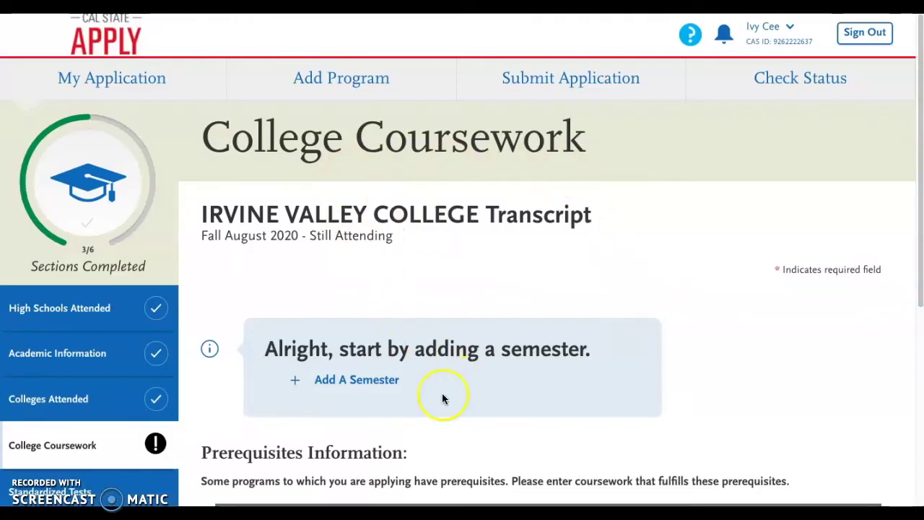
Step: Add a semester to the transcript with the term Fall and the year 2020
{"action": "left_click", "coordinate": [374, 383]}
{"action": "left_click", "coordinate": [313, 320]}
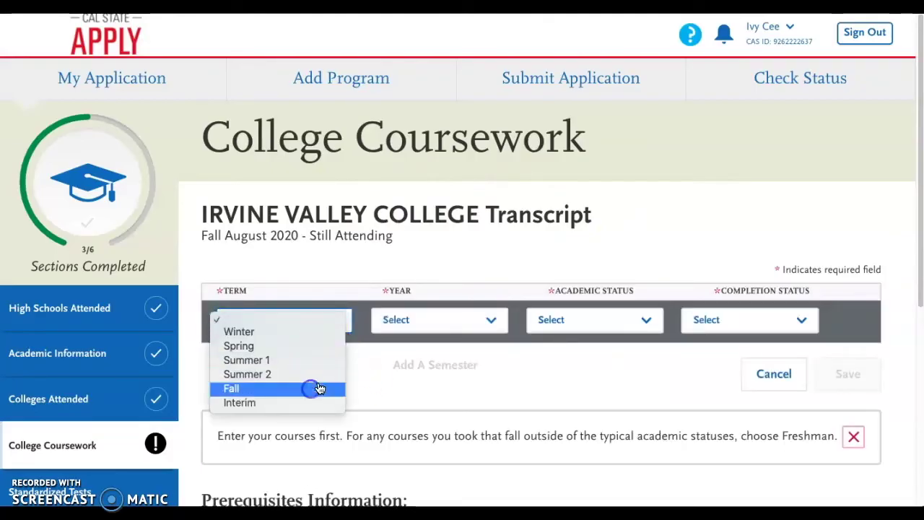
{"action": "left_click", "coordinate": [311, 390]}
{"action": "left_click", "coordinate": [442, 318]}
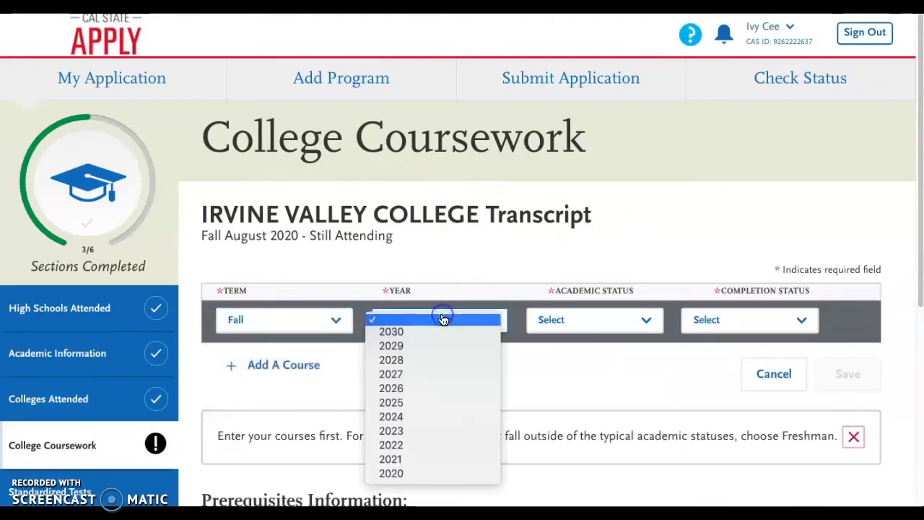
{"action": "left_click", "coordinate": [441, 474]}
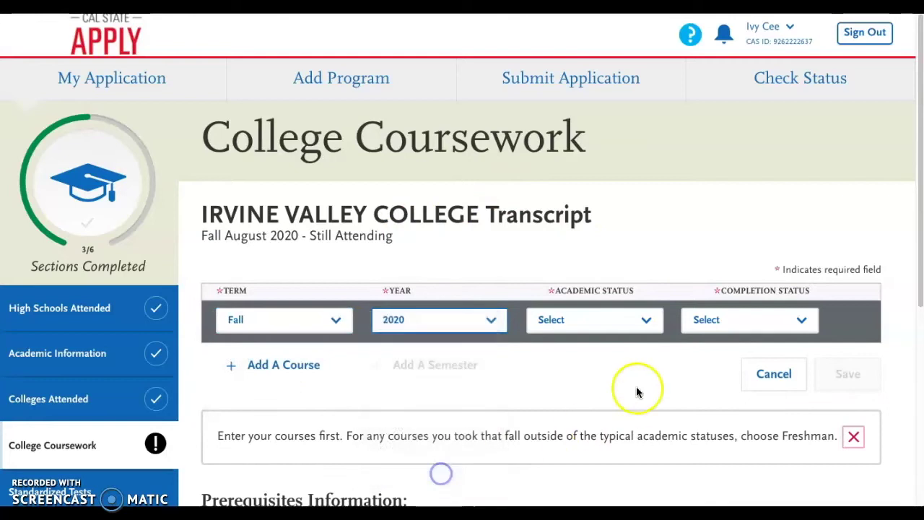
Step: Set the Fall 2020 semester's academic status to Freshman and its completion status to Completed
{"action": "left_click", "coordinate": [591, 326]}
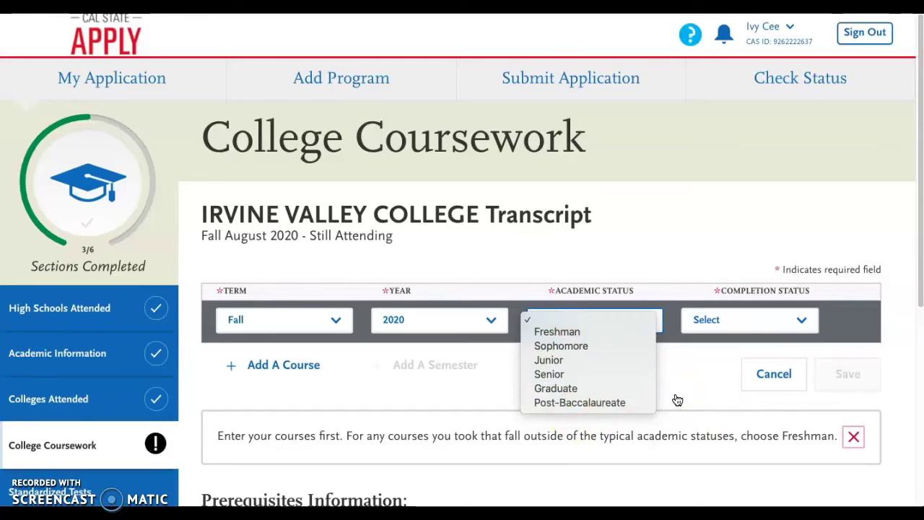
{"action": "left_click", "coordinate": [634, 348]}
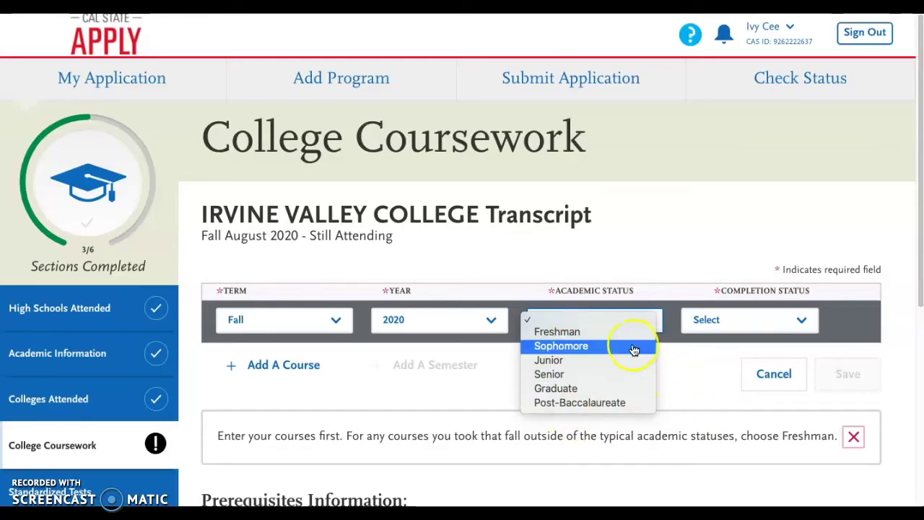
{"action": "left_click", "coordinate": [597, 334]}
{"action": "left_click", "coordinate": [733, 330]}
{"action": "left_click", "coordinate": [733, 349]}
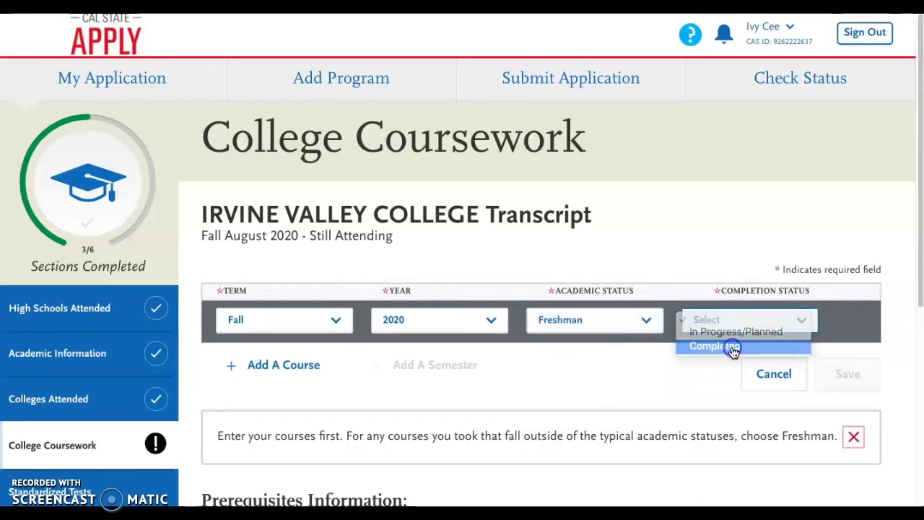
Step: Add a first course to the Fall 2020 semester, choosing the suggested course code WR1
{"action": "left_click", "coordinate": [296, 371]}
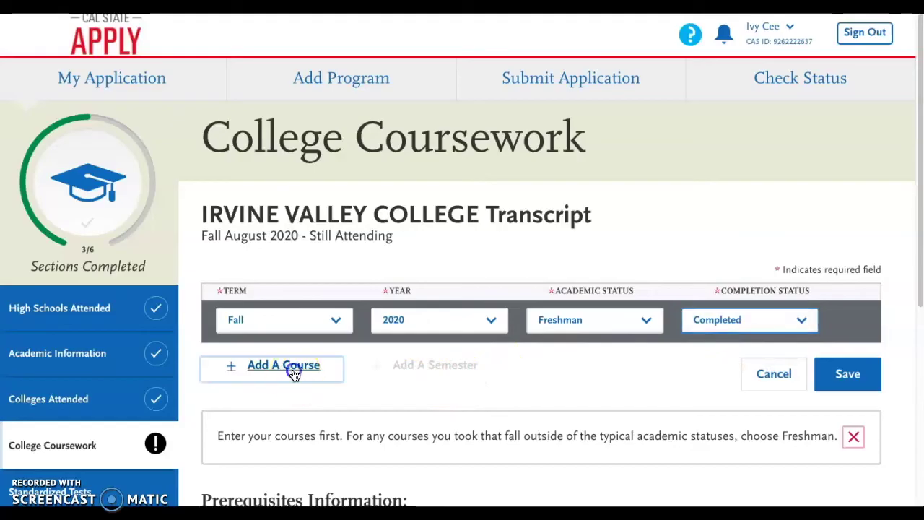
{"action": "scroll", "coordinate": [639, 361], "scroll_direction": "down", "scroll_amount": 2}
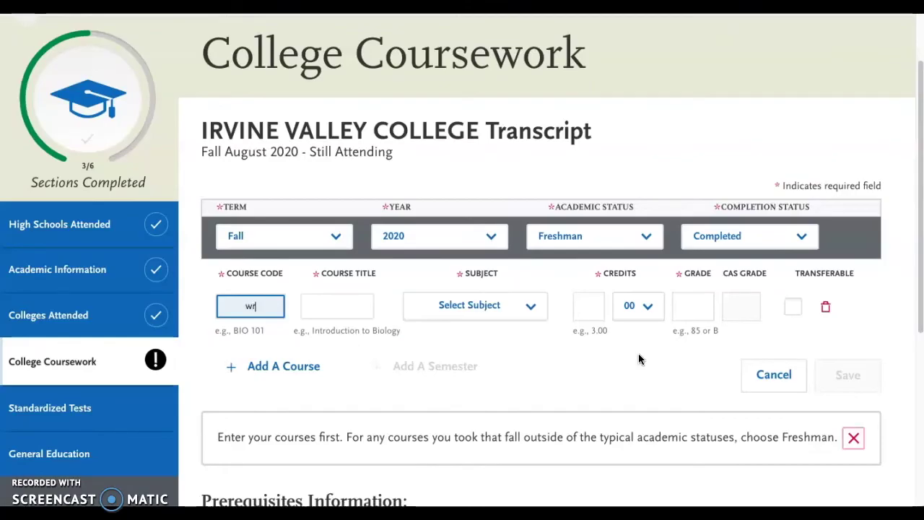
{"action": "type", "text": "1"}
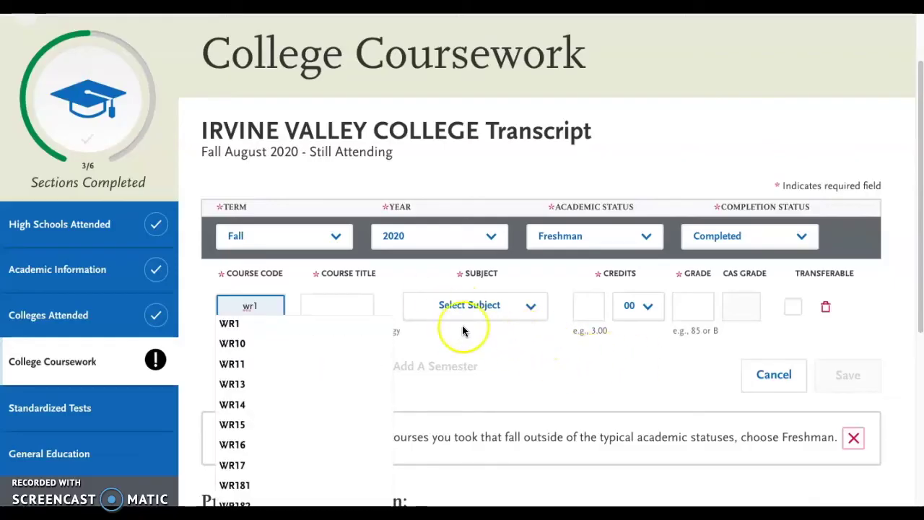
{"action": "left_click", "coordinate": [242, 326]}
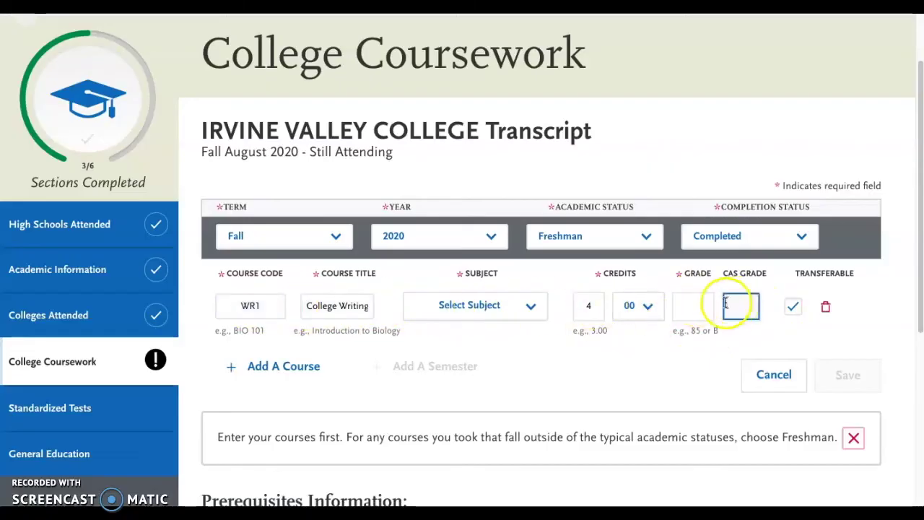
Step: Set the WR1 course's subject to English and enter the grade B
{"action": "left_click", "coordinate": [501, 308]}
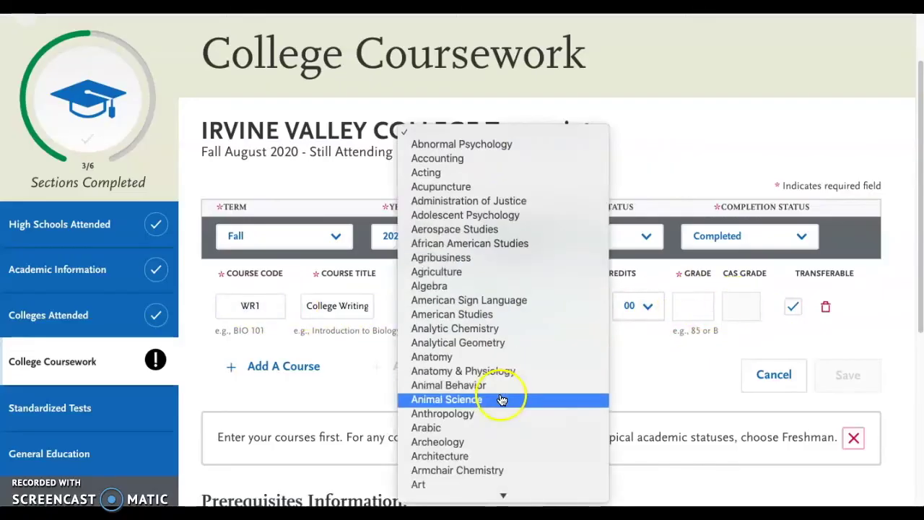
{"action": "scroll", "coordinate": [502, 399], "scroll_direction": "down", "scroll_amount": 3}
{"action": "scroll", "coordinate": [501, 399], "scroll_direction": "down", "scroll_amount": 20}
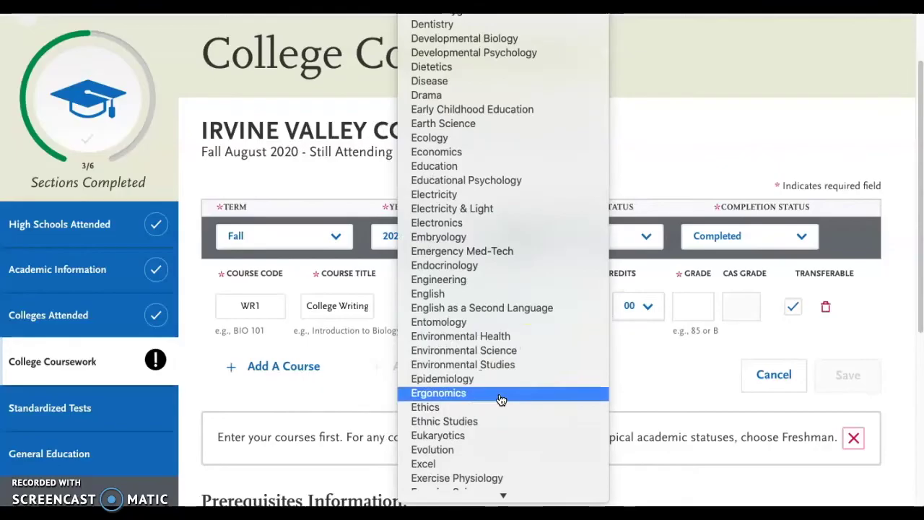
{"action": "left_click", "coordinate": [465, 294]}
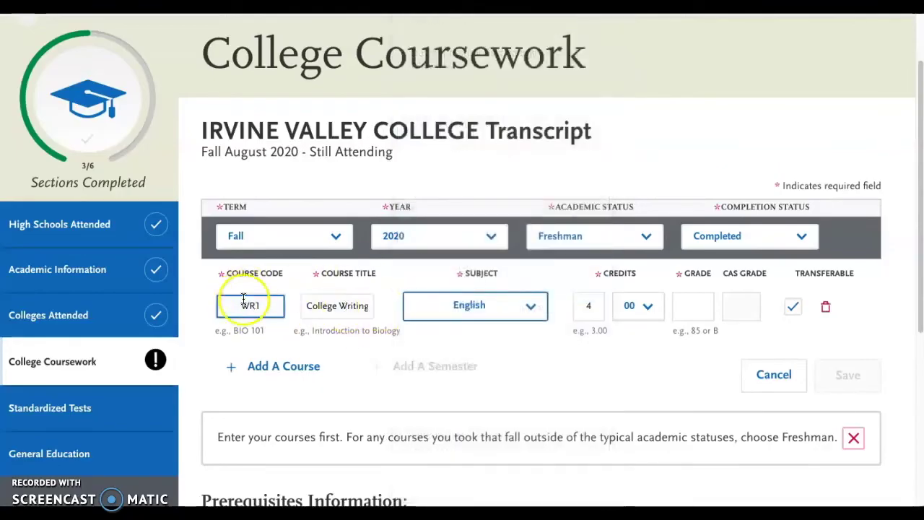
{"action": "left_click", "coordinate": [706, 303]}
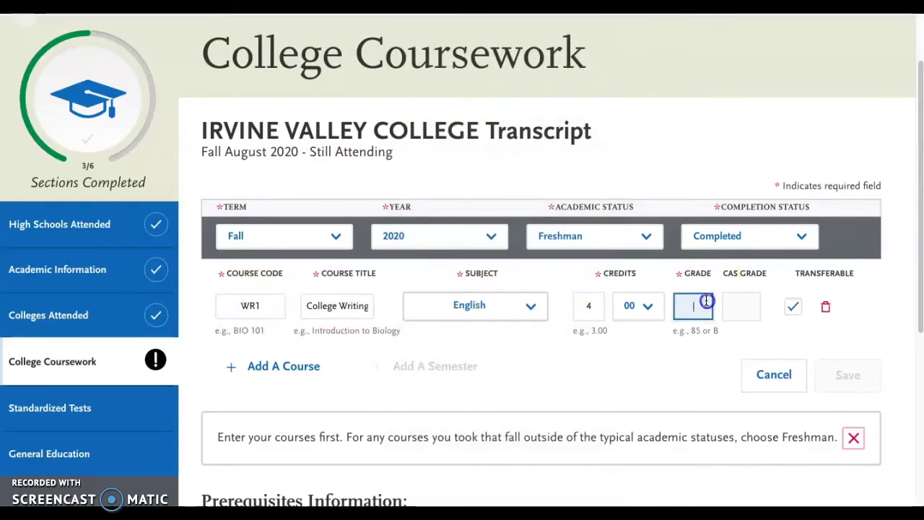
{"action": "left_click", "coordinate": [719, 299]}
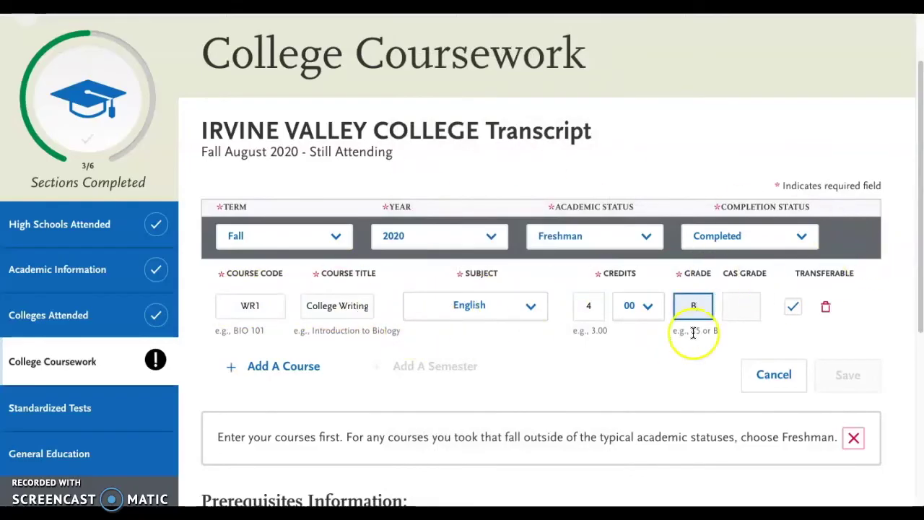
Step: Add a second course with the code MATH253 and the title "Intermediate Al"
{"action": "left_click", "coordinate": [277, 368]}
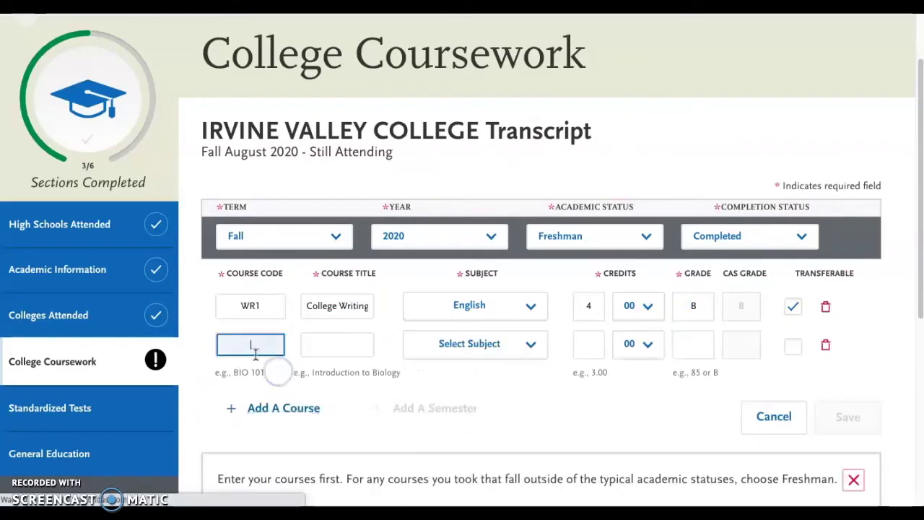
{"action": "type", "text": "MATH253"}
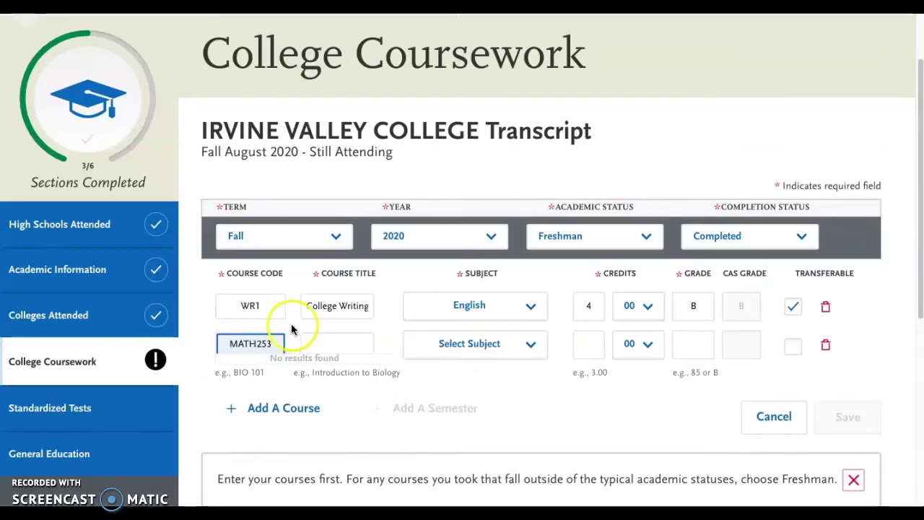
{"action": "left_click", "coordinate": [326, 342]}
{"action": "type", "text": "Inte"}
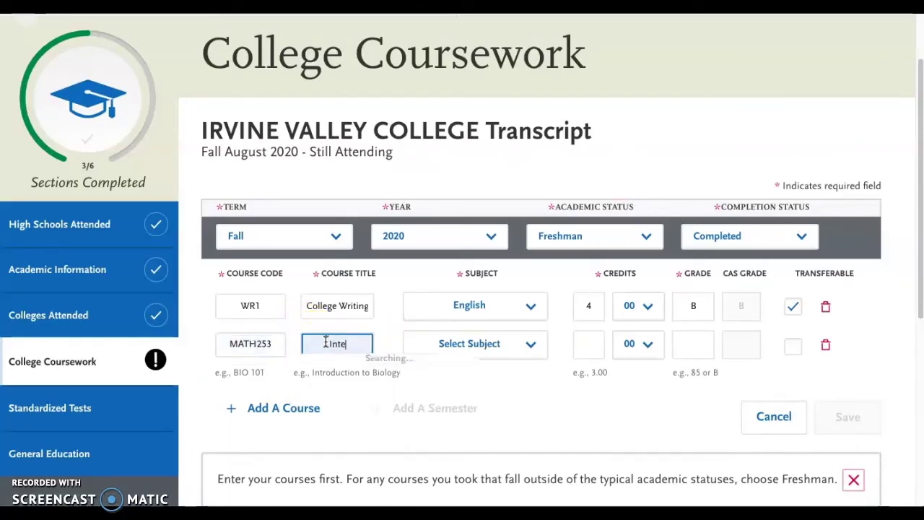
{"action": "type", "text": "rmediate Al"}
Step: Set the MATH253 course's subject to Mathematics, with 5 credits and the grade A
{"action": "left_click", "coordinate": [499, 345]}
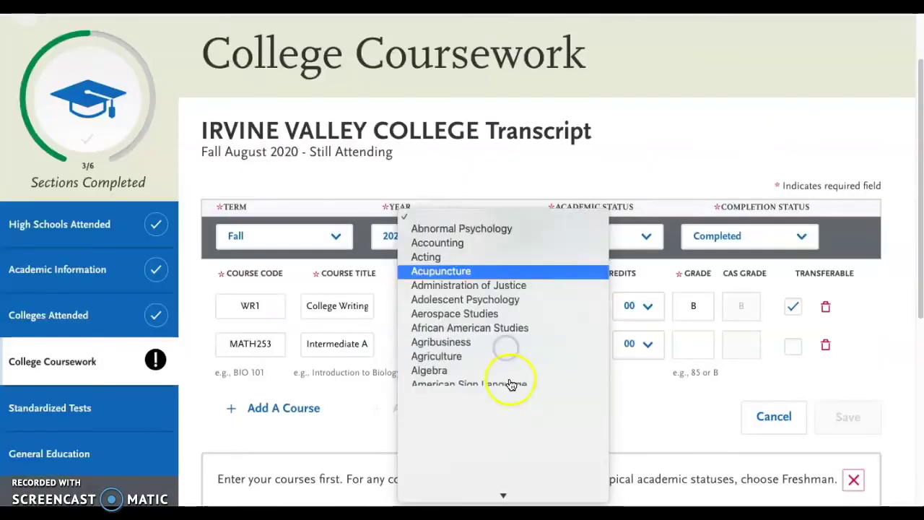
{"action": "scroll", "coordinate": [510, 381], "scroll_direction": "down", "scroll_amount": 5}
{"action": "scroll", "coordinate": [511, 387], "scroll_direction": "down", "scroll_amount": 20}
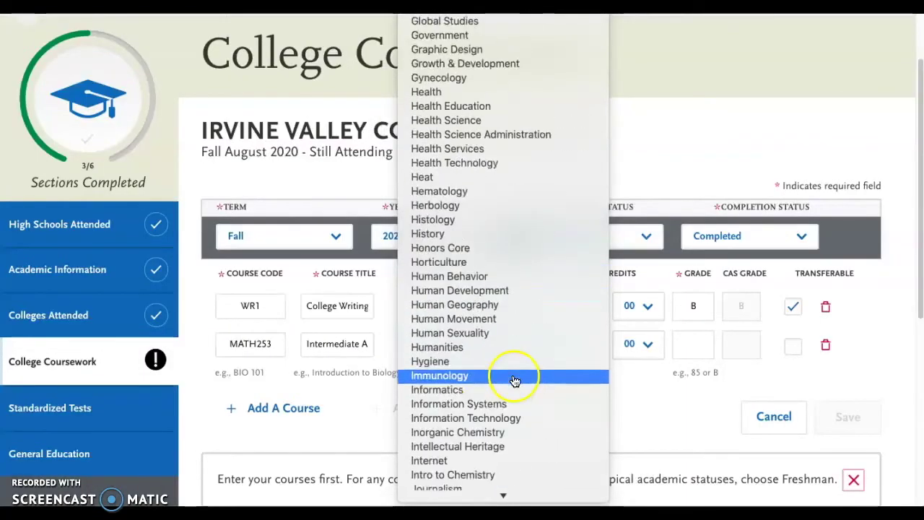
{"action": "scroll", "coordinate": [514, 382], "scroll_direction": "down", "scroll_amount": 8}
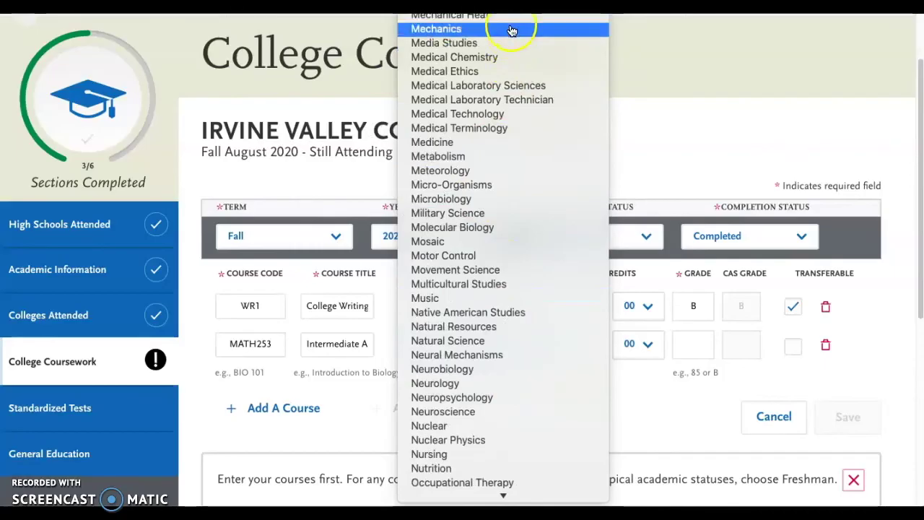
{"action": "left_click", "coordinate": [485, 6]}
{"action": "left_click", "coordinate": [585, 338]}
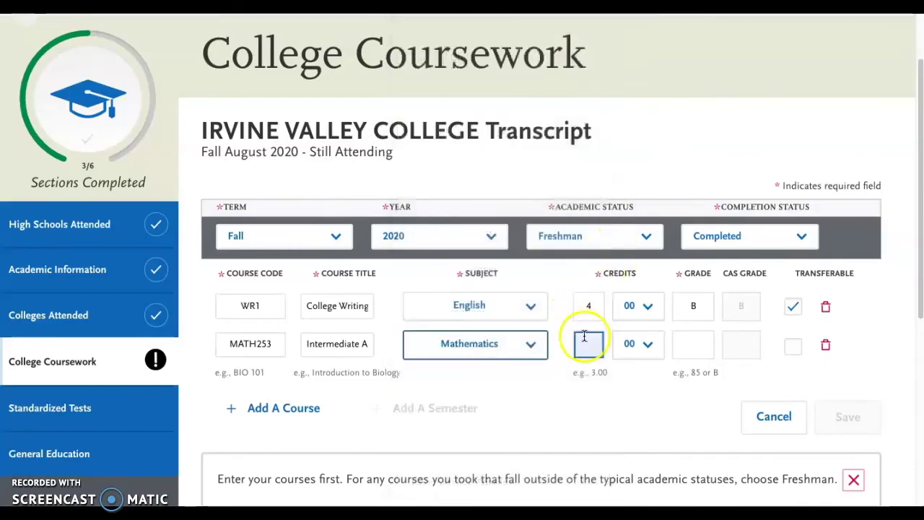
{"action": "type", "text": "5"}
{"action": "left_click", "coordinate": [694, 346]}
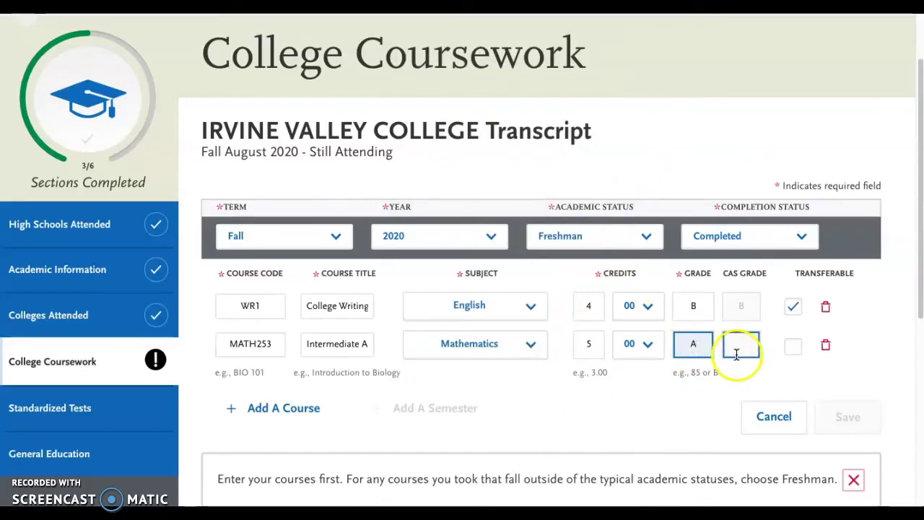
Step: Add a third course with the code TU301 and the title Supervised Tutoring
{"action": "left_click", "coordinate": [274, 412]}
{"action": "type", "text": "TU301"}
{"action": "key", "text": "Tab"}
{"action": "type", "text": "Supervi"}
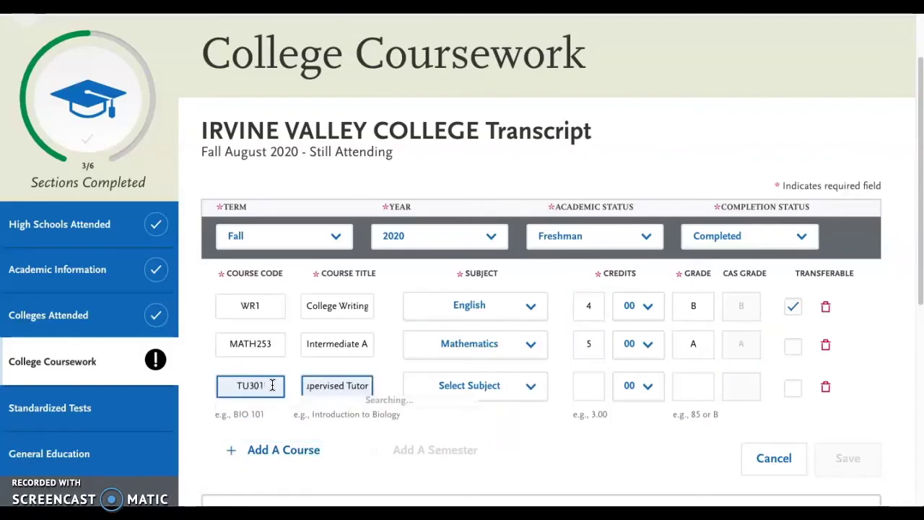
{"action": "type", "text": "sed Tutoring"}
{"action": "key", "text": "Tab"}
Step: Complete the TU301 course with the subject Special Topics, 0 credits and grade P, and save the semester
{"action": "left_click", "coordinate": [479, 387]}
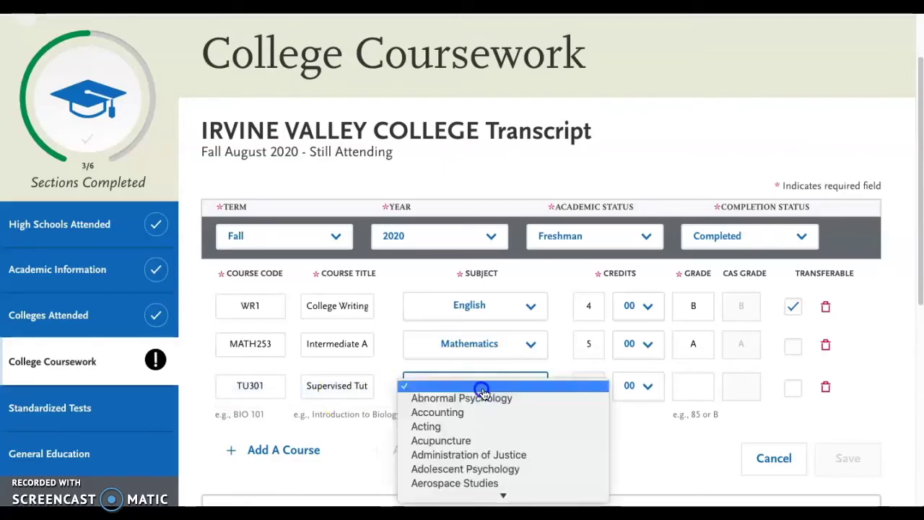
{"action": "scroll", "coordinate": [490, 413], "scroll_direction": "down", "scroll_amount": 20}
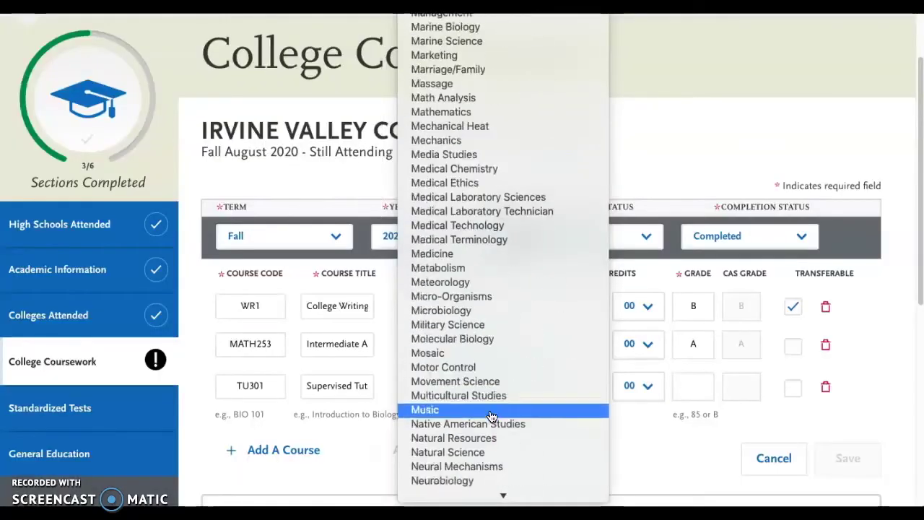
{"action": "scroll", "coordinate": [492, 419], "scroll_direction": "down", "scroll_amount": 15}
{"action": "left_click", "coordinate": [511, 187]}
{"action": "left_click", "coordinate": [596, 380]}
{"action": "type", "text": "0"}
{"action": "left_click", "coordinate": [707, 372]}
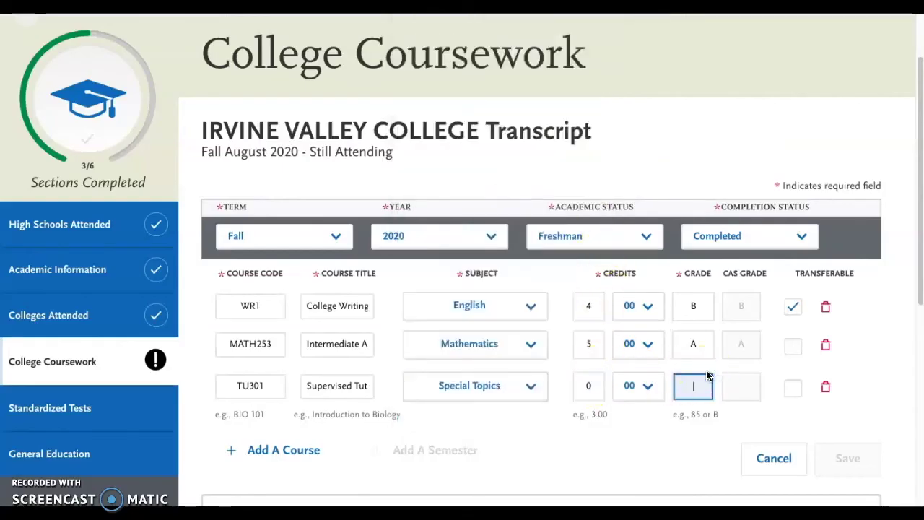
{"action": "type", "text": "P"}
{"action": "left_click", "coordinate": [904, 392]}
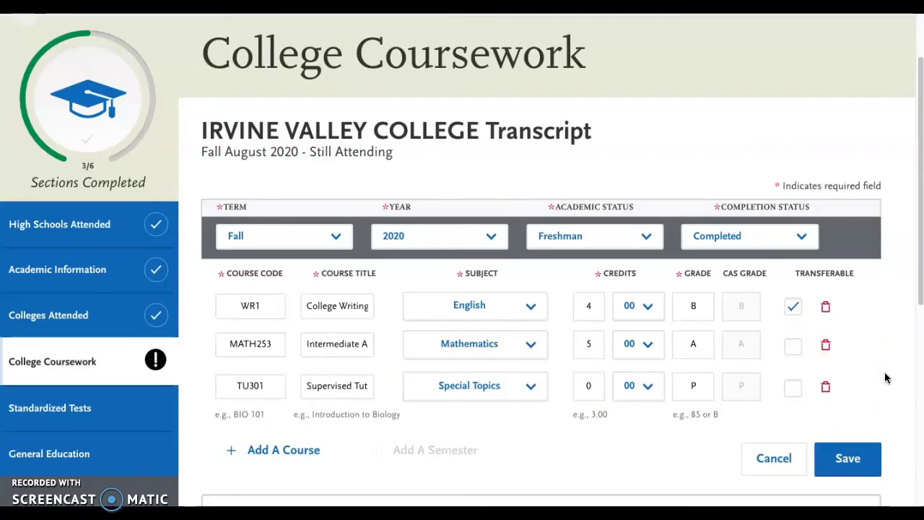
{"action": "left_click", "coordinate": [845, 458]}
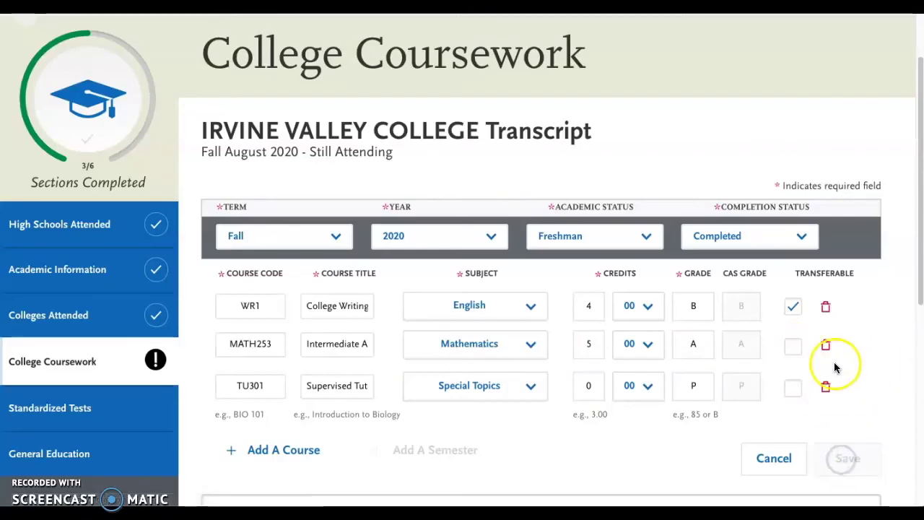
Step: Add a Fall 2021 semester with academic status Sophomore and completion status In Progress/Planned
{"action": "scroll", "coordinate": [849, 372], "scroll_direction": "down", "scroll_amount": 3}
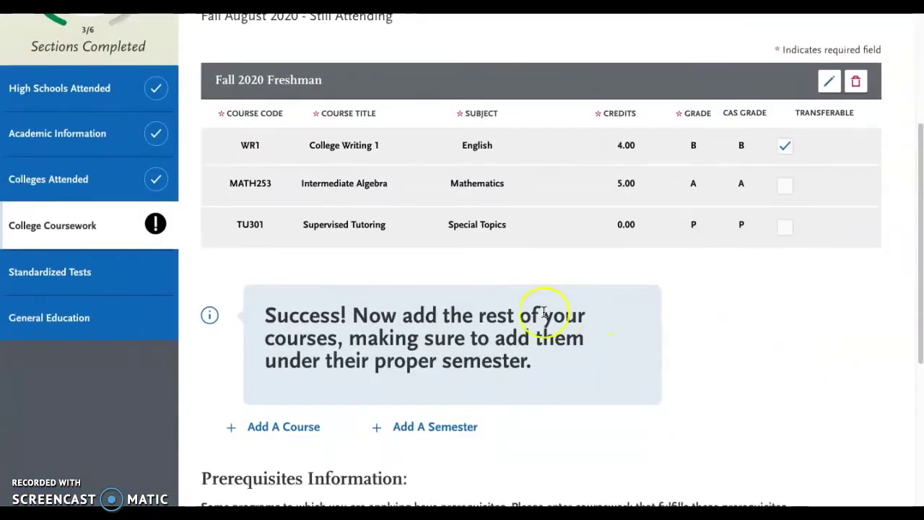
{"action": "left_click", "coordinate": [427, 427]}
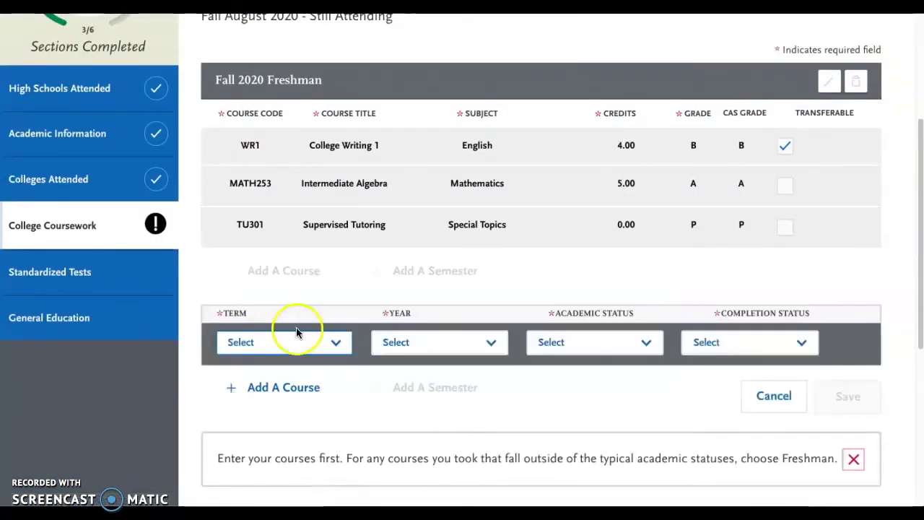
{"action": "left_click", "coordinate": [297, 343]}
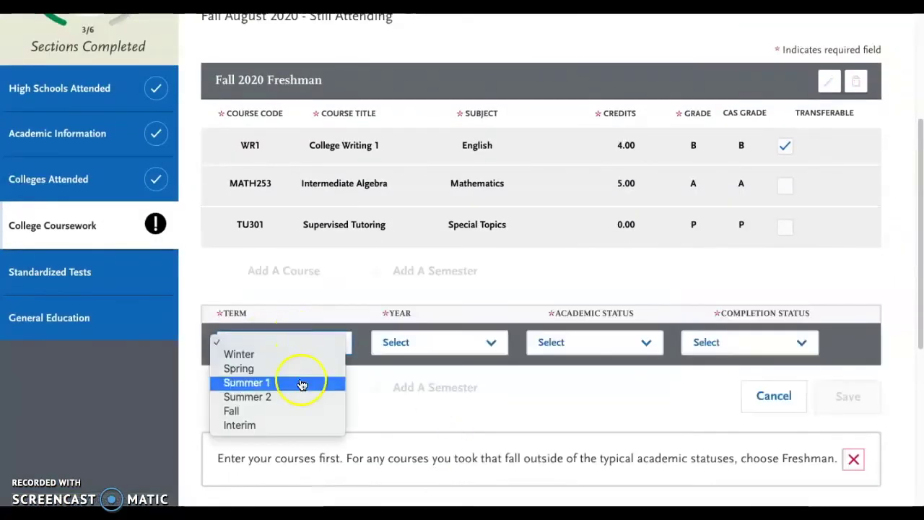
{"action": "left_click", "coordinate": [299, 410]}
{"action": "left_click", "coordinate": [433, 346]}
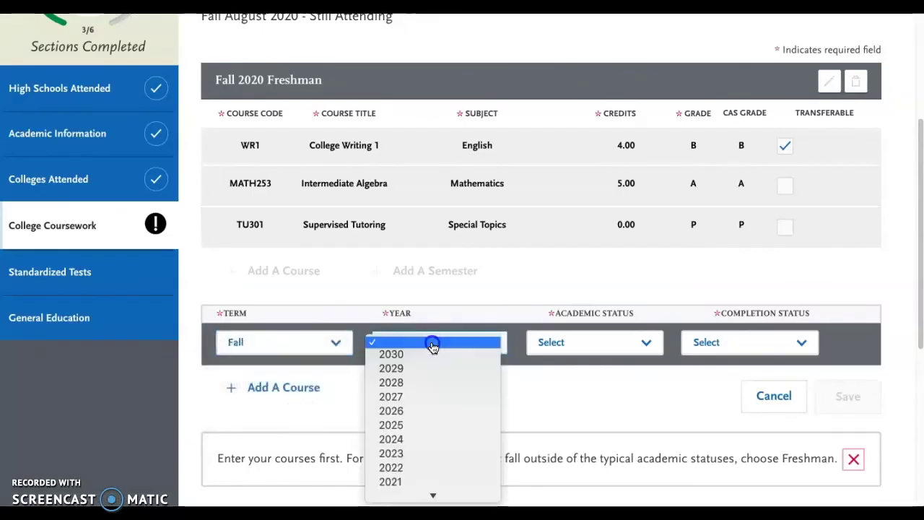
{"action": "left_click", "coordinate": [433, 479]}
{"action": "left_click", "coordinate": [602, 350]}
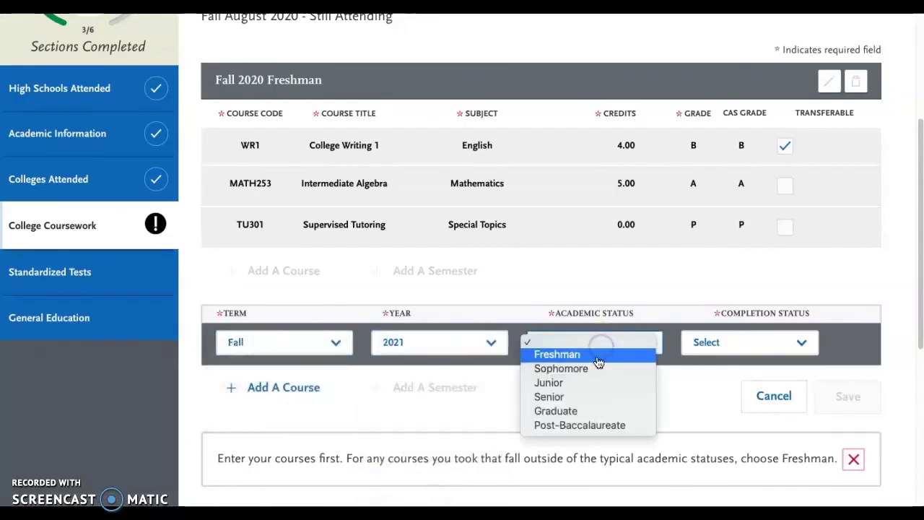
{"action": "left_click", "coordinate": [597, 369]}
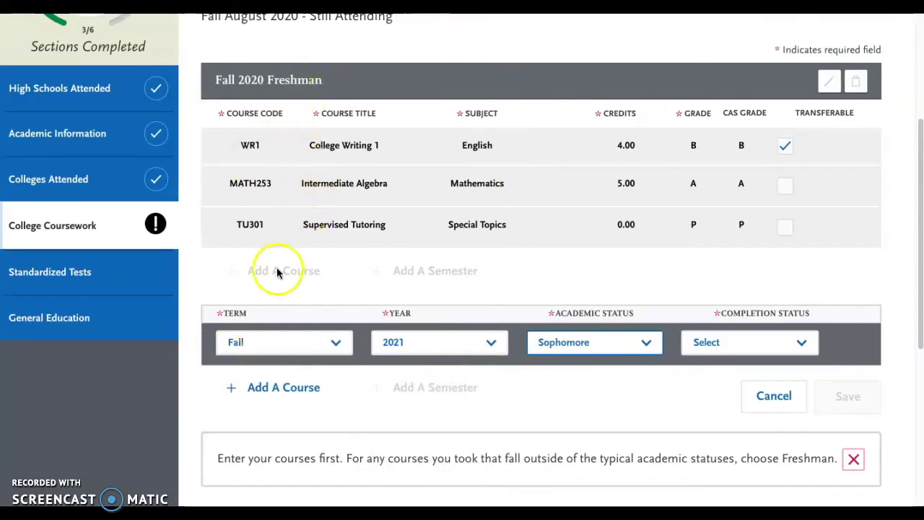
{"action": "left_click", "coordinate": [738, 342]}
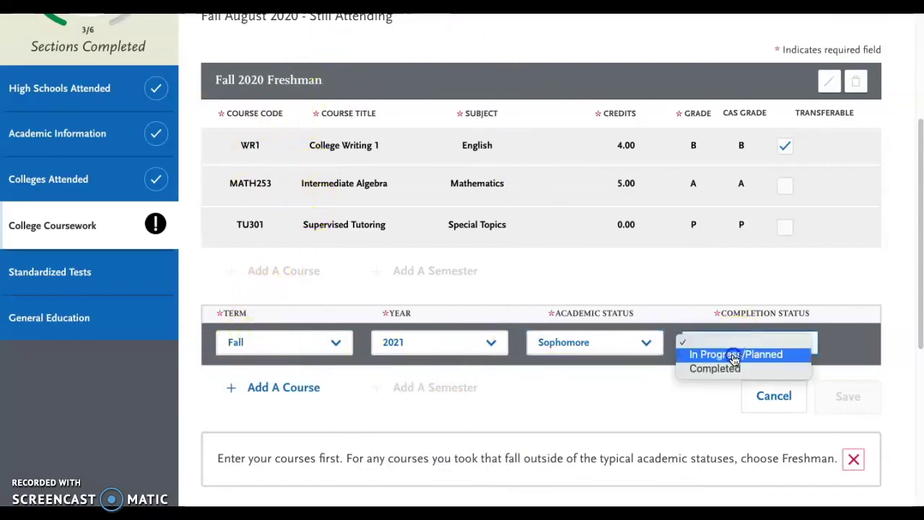
{"action": "left_click", "coordinate": [736, 355]}
Step: Add the catalogued course SOC1 to the Fall 2021 semester with the subject Sociology, and save the semester
{"action": "left_click", "coordinate": [289, 388]}
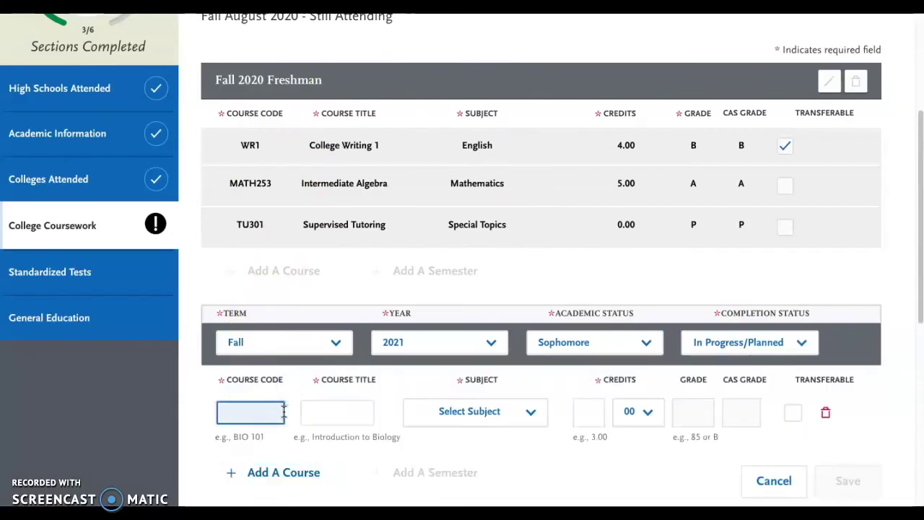
{"action": "type", "text": "soc1"}
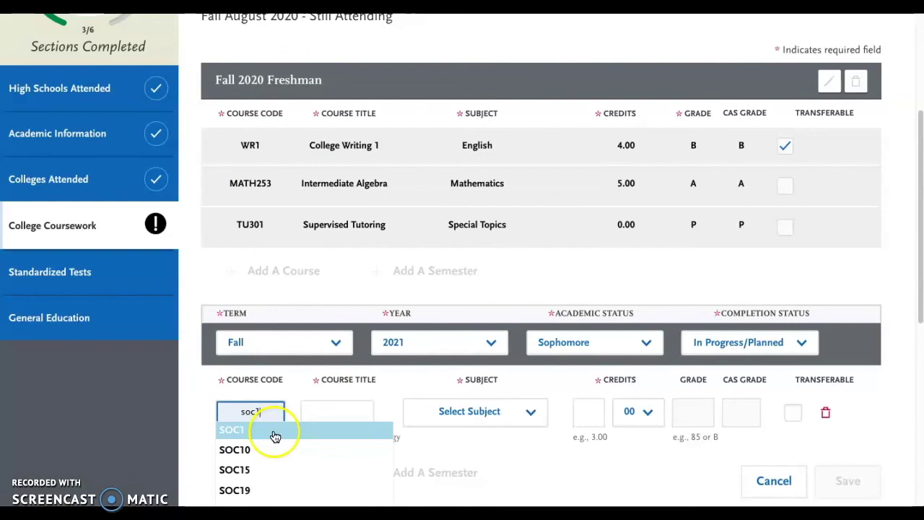
{"action": "left_click", "coordinate": [275, 436]}
{"action": "left_click", "coordinate": [465, 410]}
{"action": "type", "text": "soc"}
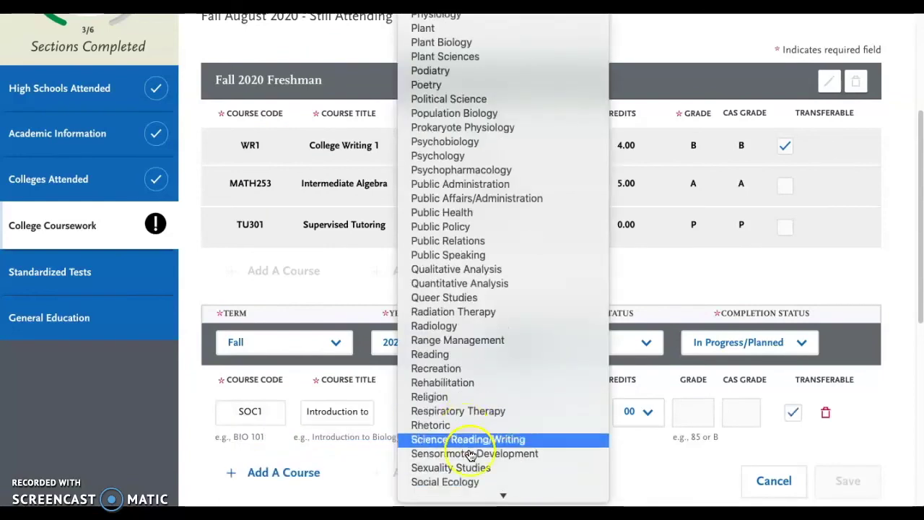
{"action": "scroll", "coordinate": [468, 458], "scroll_direction": "down", "scroll_amount": 5}
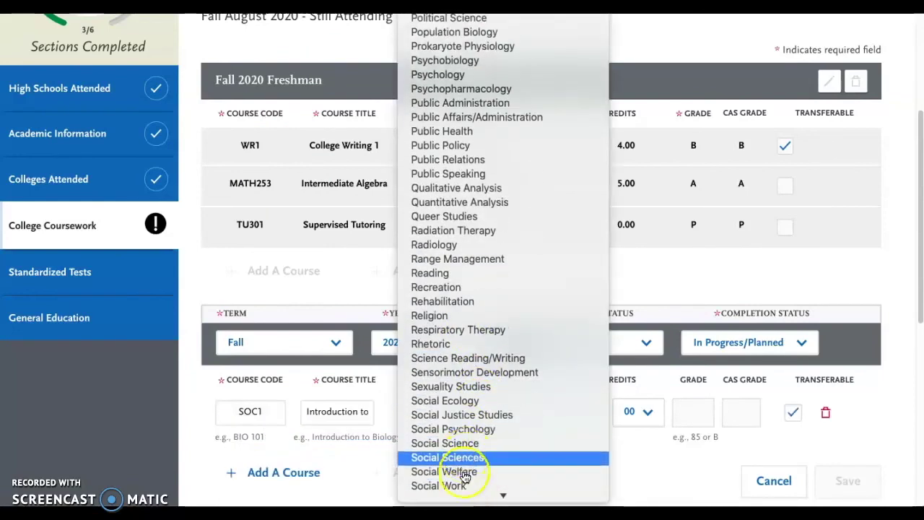
{"action": "scroll", "coordinate": [466, 473], "scroll_direction": "down", "scroll_amount": 2}
{"action": "left_click", "coordinate": [470, 452]}
{"action": "left_click", "coordinate": [741, 412]}
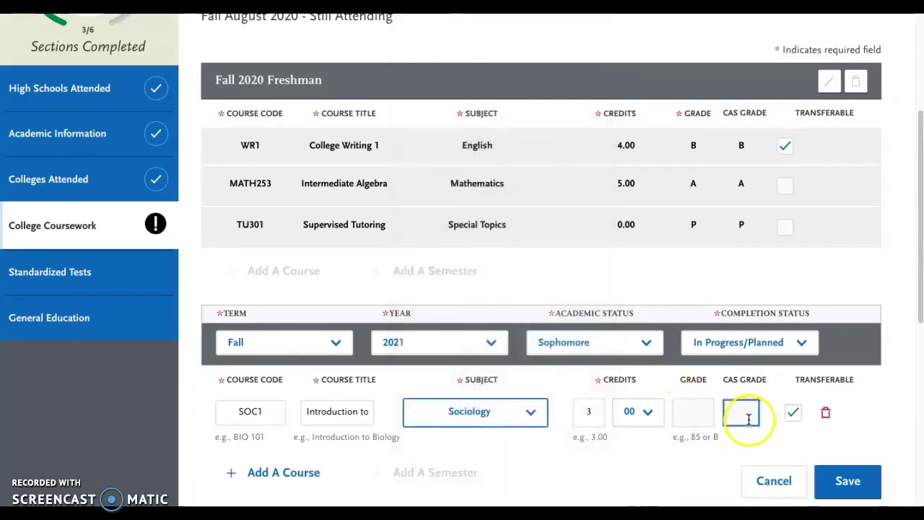
{"action": "scroll", "coordinate": [895, 322], "scroll_direction": "down", "scroll_amount": 3}
{"action": "left_click", "coordinate": [854, 296]}
Step: Add a Spring 2022 semester with academic status Sophomore and completion status In Progress/Planned
{"action": "scroll", "coordinate": [823, 326], "scroll_direction": "down", "scroll_amount": 6}
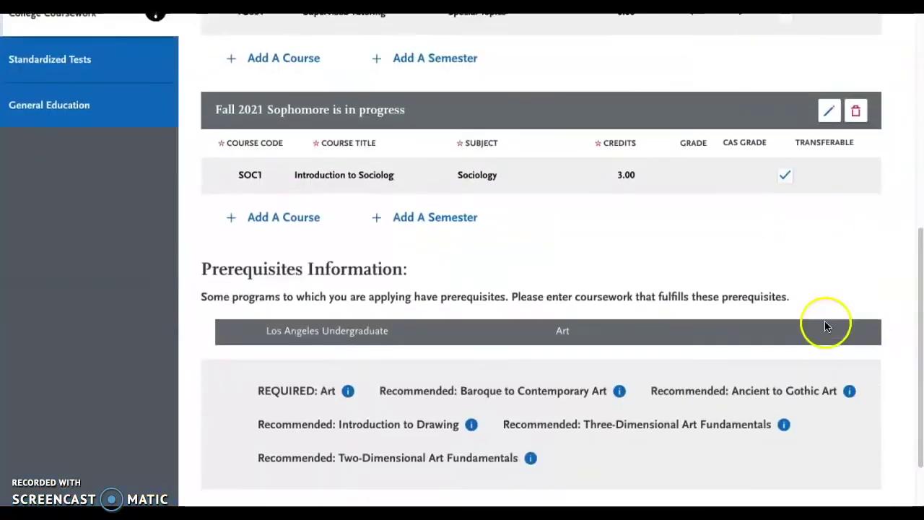
{"action": "scroll", "coordinate": [823, 221], "scroll_direction": "up", "scroll_amount": 2}
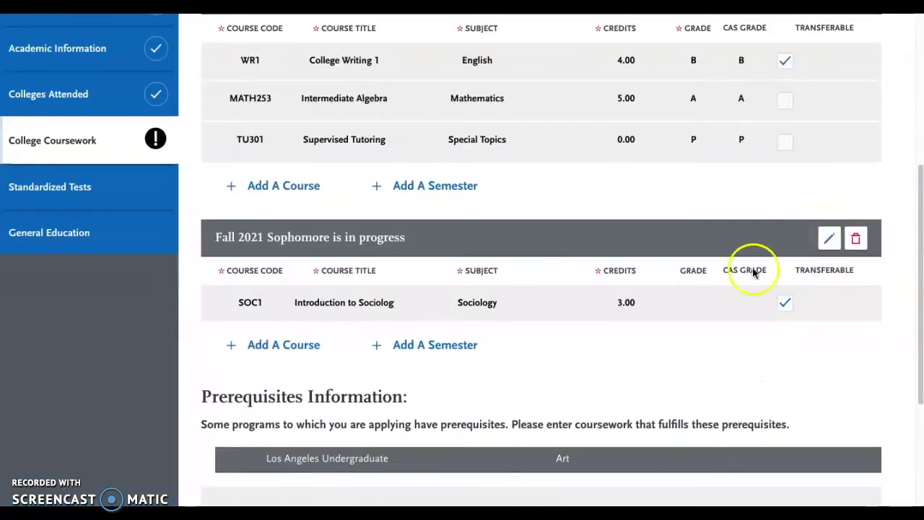
{"action": "left_click", "coordinate": [442, 346]}
{"action": "left_click", "coordinate": [311, 419]}
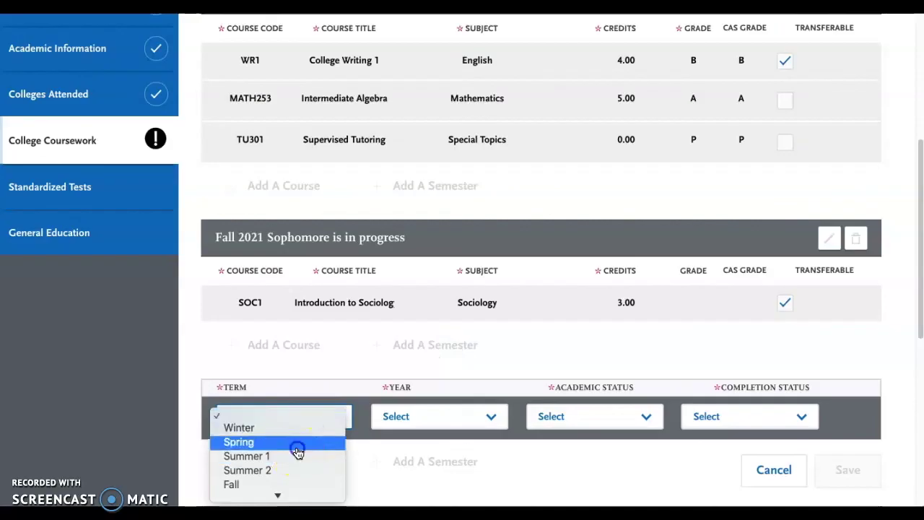
{"action": "left_click", "coordinate": [299, 442]}
{"action": "left_click", "coordinate": [424, 420]}
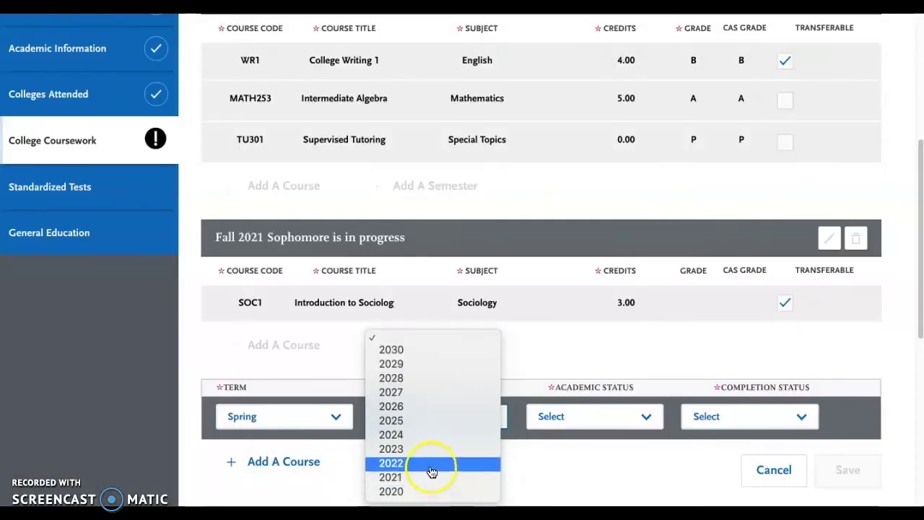
{"action": "left_click", "coordinate": [431, 463]}
{"action": "left_click", "coordinate": [577, 416]}
{"action": "left_click", "coordinate": [585, 450]}
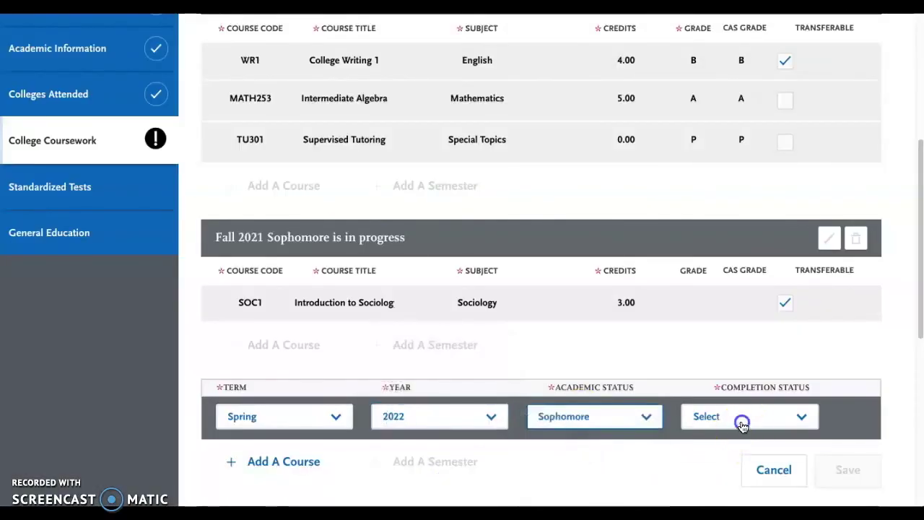
{"action": "left_click", "coordinate": [739, 421]}
{"action": "left_click", "coordinate": [736, 431]}
Step: Add the catalogued course HIST21 to the Spring 2022 semester with the subject History, and save the semester
{"action": "left_click", "coordinate": [303, 467]}
{"action": "scroll", "coordinate": [609, 371], "scroll_direction": "down", "scroll_amount": 3}
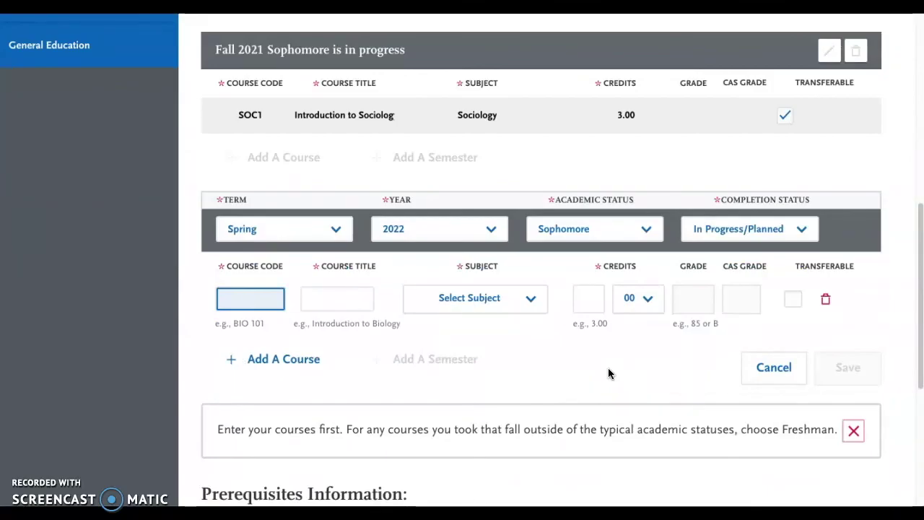
{"action": "type", "text": "hit"}
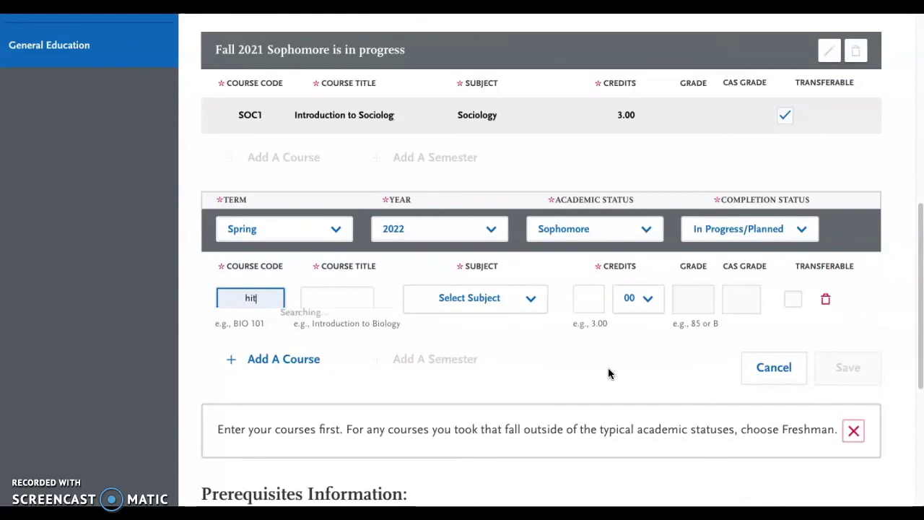
{"action": "type", "text": "21"}
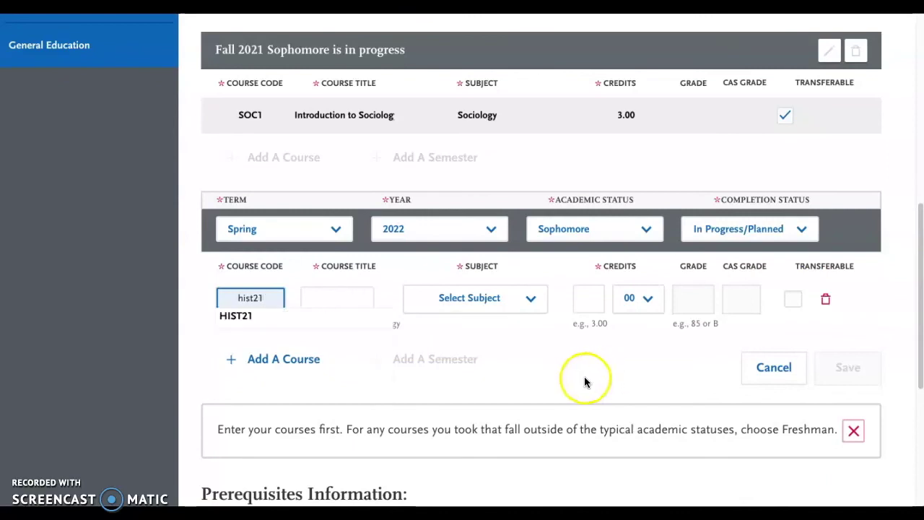
{"action": "left_click", "coordinate": [297, 317]}
{"action": "left_click", "coordinate": [456, 309]}
{"action": "scroll", "coordinate": [512, 413], "scroll_direction": "down", "scroll_amount": 20}
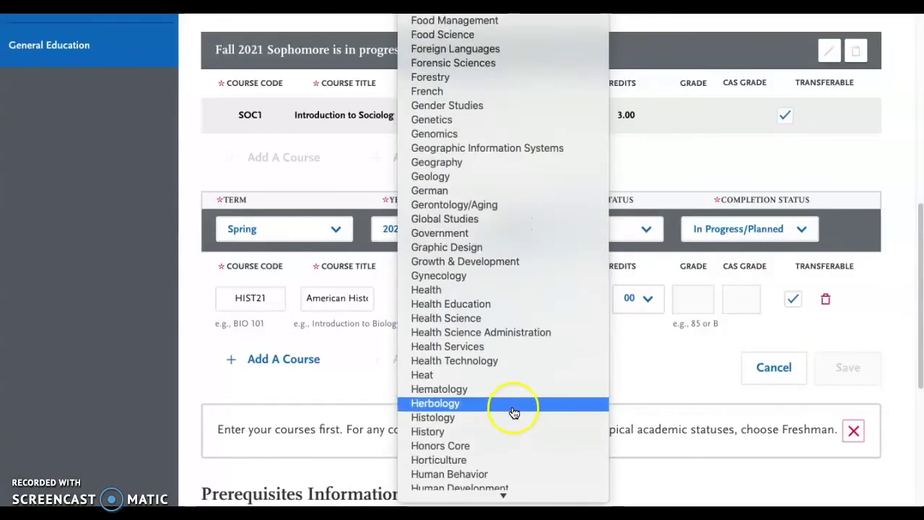
{"action": "left_click", "coordinate": [468, 432]}
{"action": "left_click", "coordinate": [847, 368]}
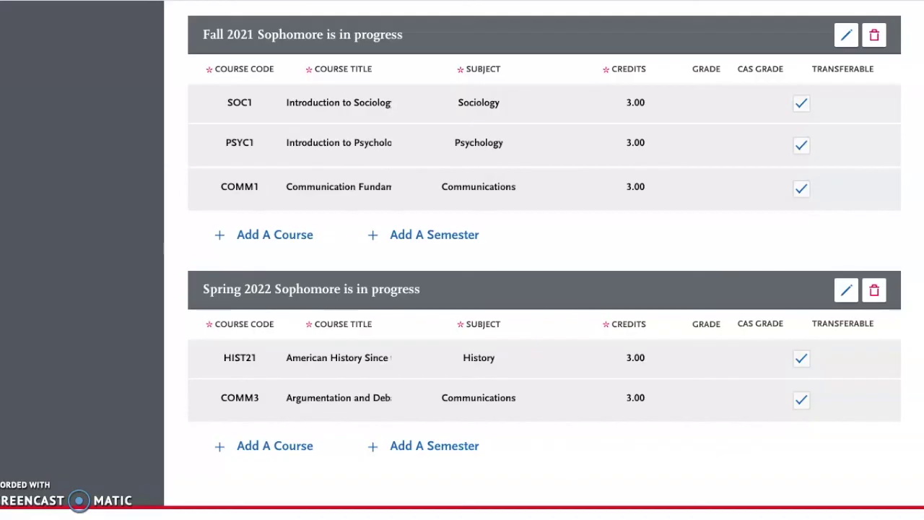
Step: Return to the College Coursework overview, answer Yes to having completed the transcript entry, and save the transcript
{"action": "scroll", "coordinate": [336, 238], "scroll_direction": "up", "scroll_amount": 8}
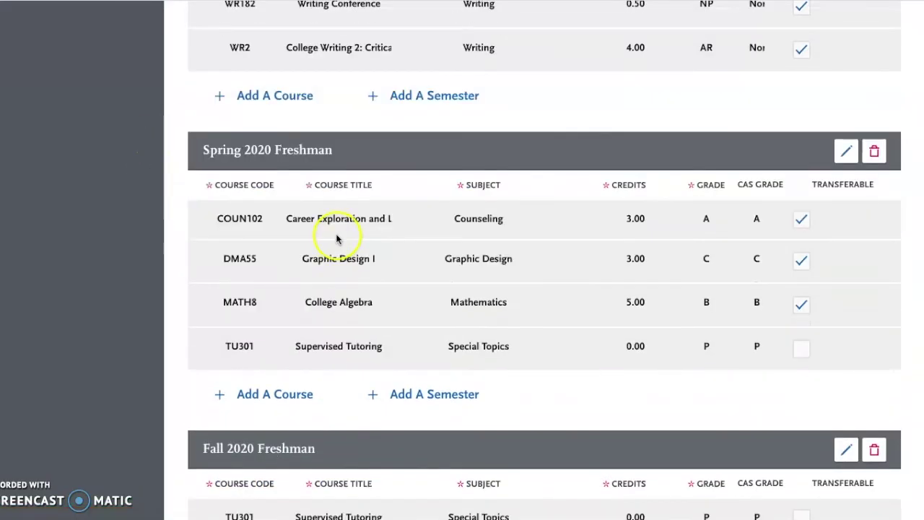
{"action": "scroll", "coordinate": [340, 236], "scroll_direction": "up", "scroll_amount": 10}
{"action": "left_click", "coordinate": [82, 432]}
{"action": "scroll", "coordinate": [503, 377], "scroll_direction": "down", "scroll_amount": 15}
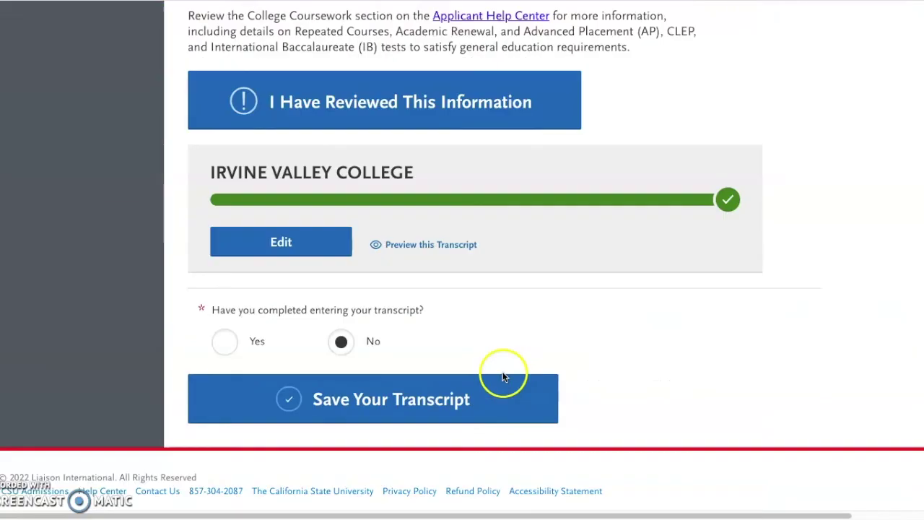
{"action": "left_click", "coordinate": [225, 341]}
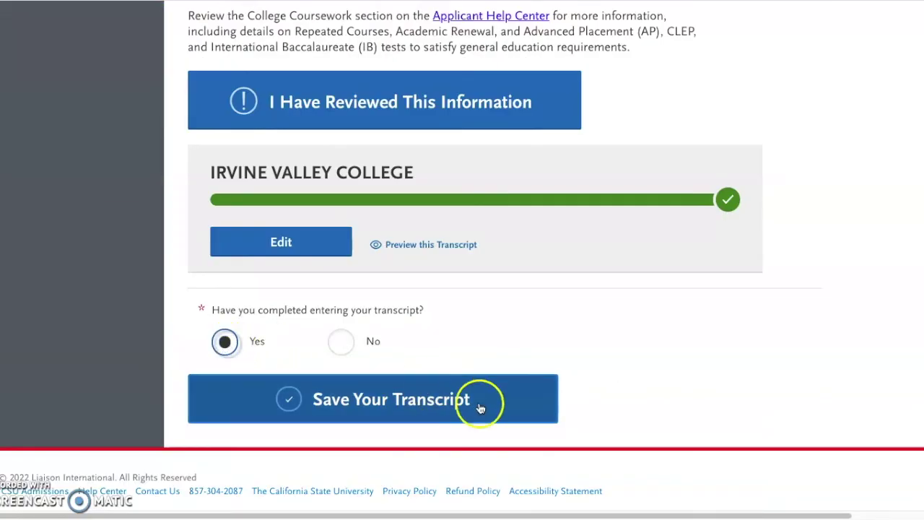
{"action": "left_click", "coordinate": [282, 396]}
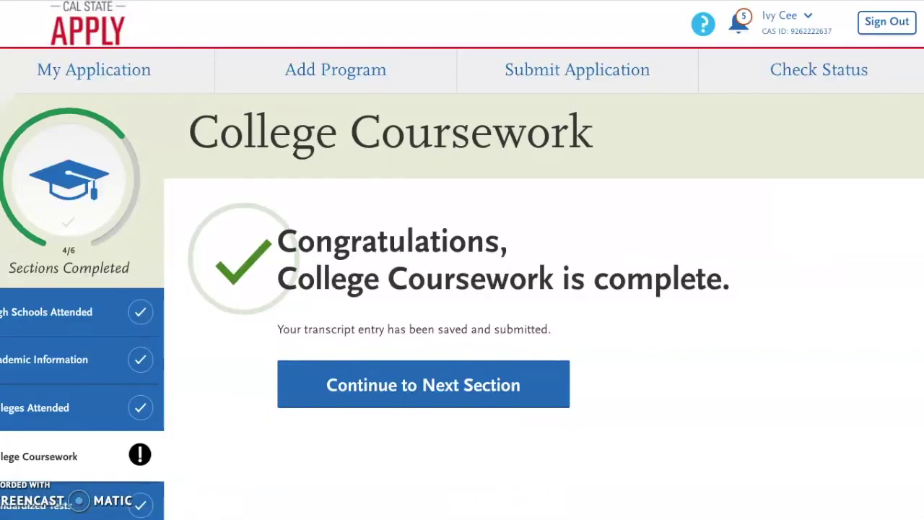